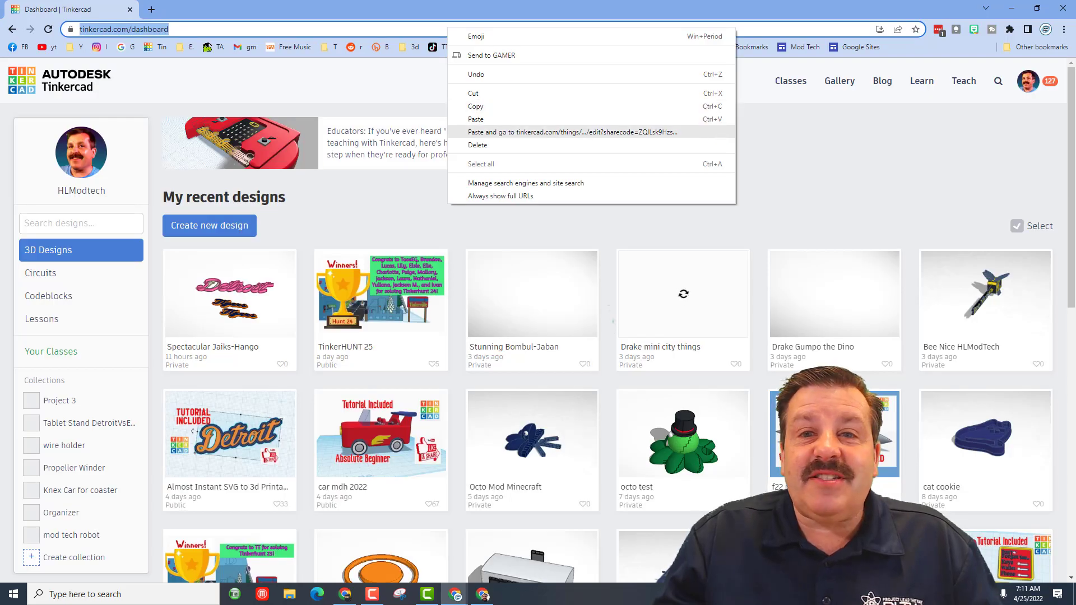
Follow the shared link to load the MC Enderian wither spider design in Tinkercad.
left_click(573, 131)
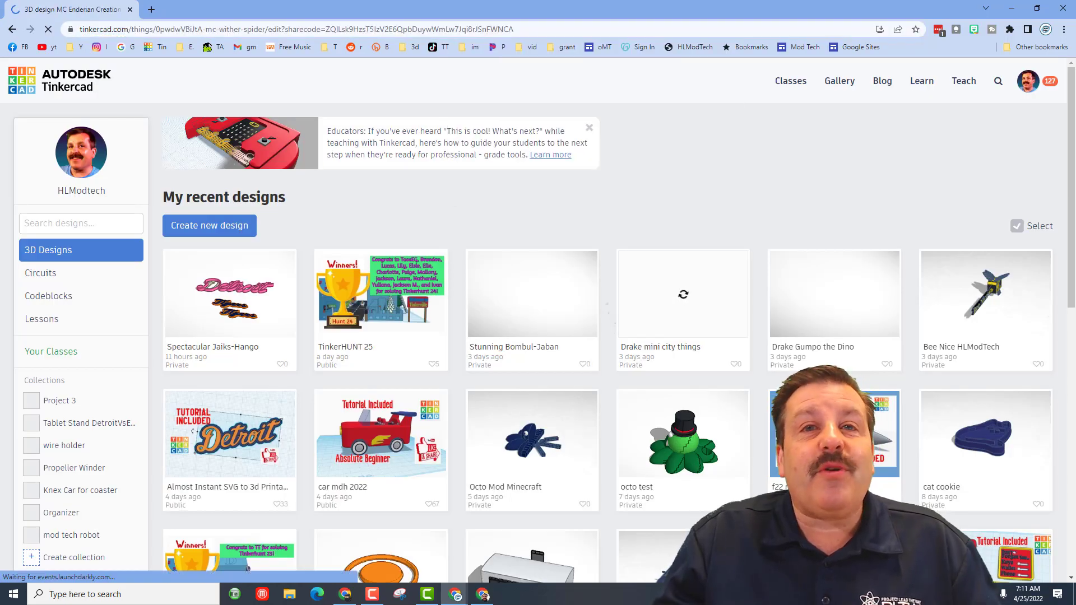
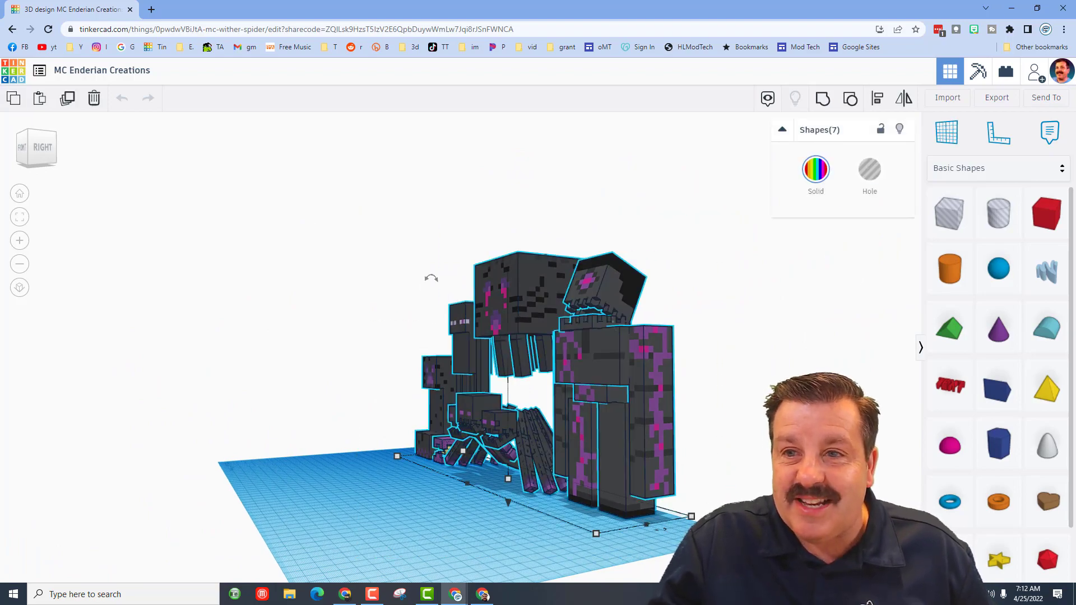
Orbit the Ender mobs to view them from behind, low front, front-left and right.
right_click_drag(538, 337, 337, 336)
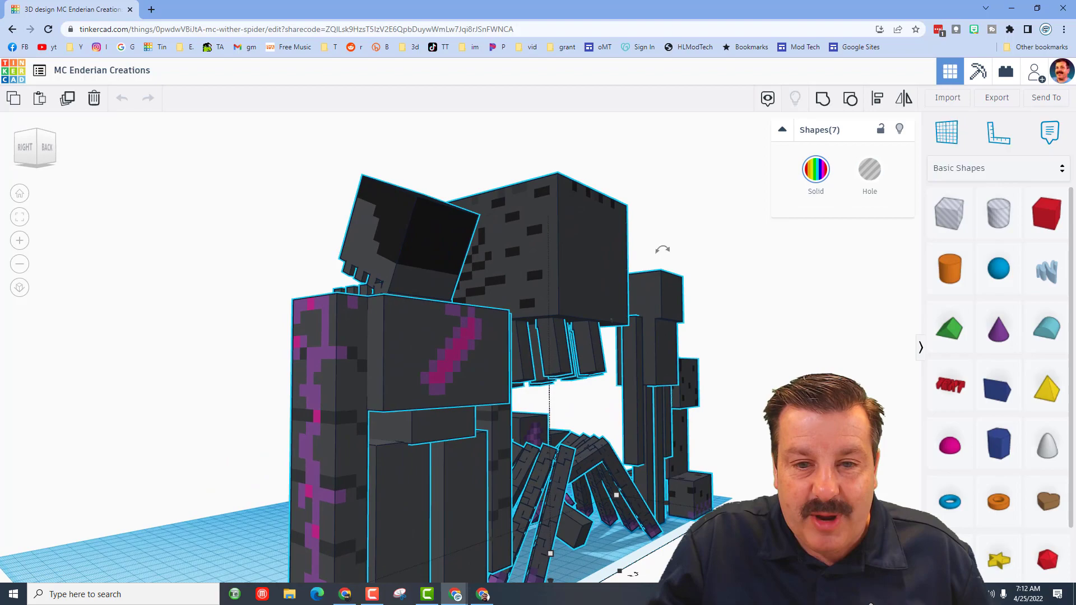
right_click_drag(729, 428, 336, 379)
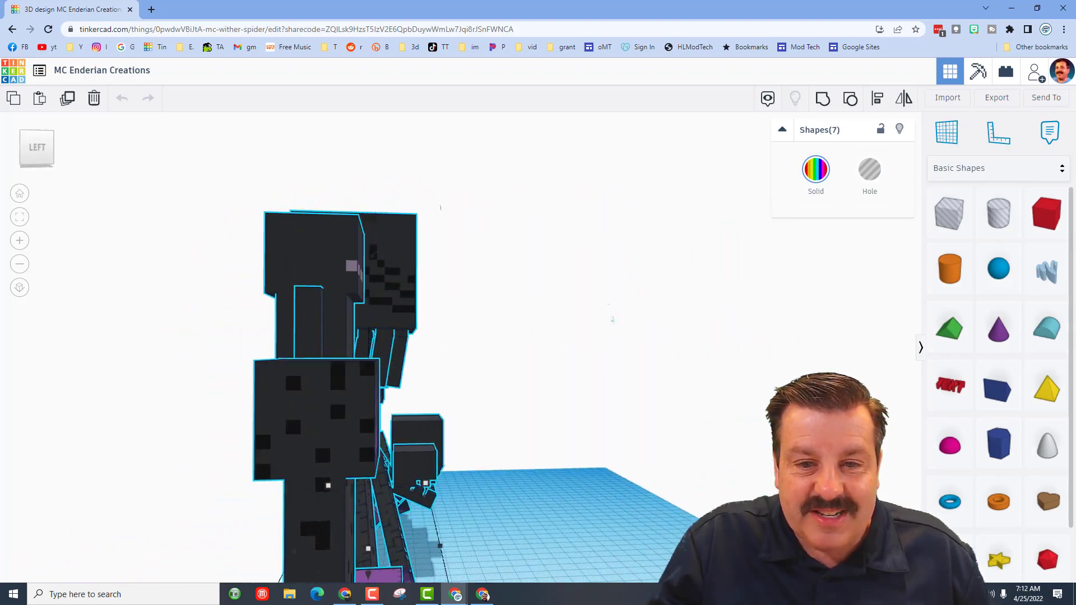
right_click_drag(597, 249, 589, 211)
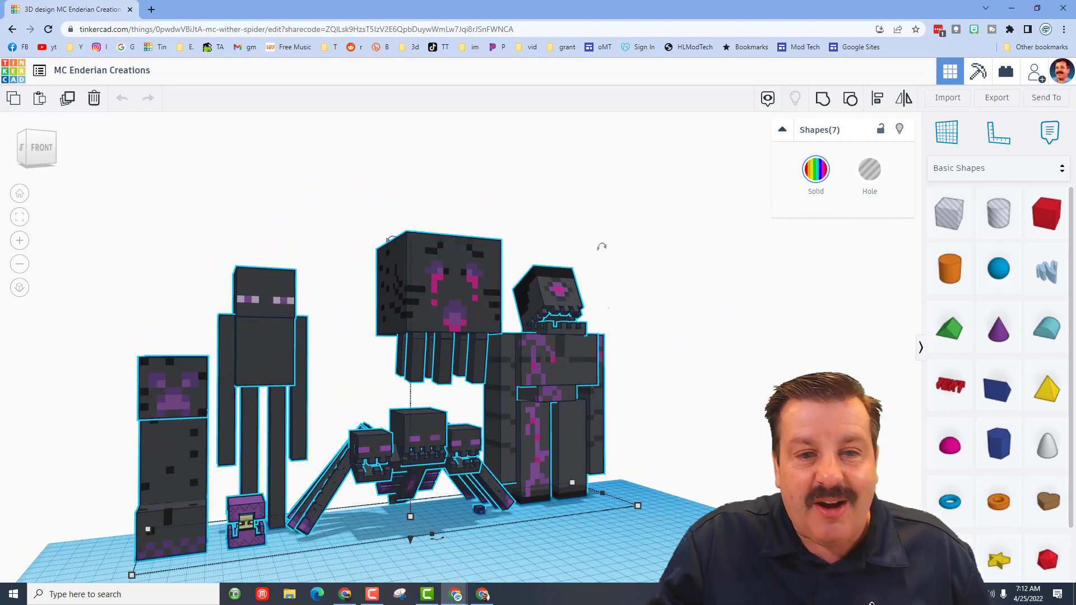
right_click_drag(538, 337, 538, 320)
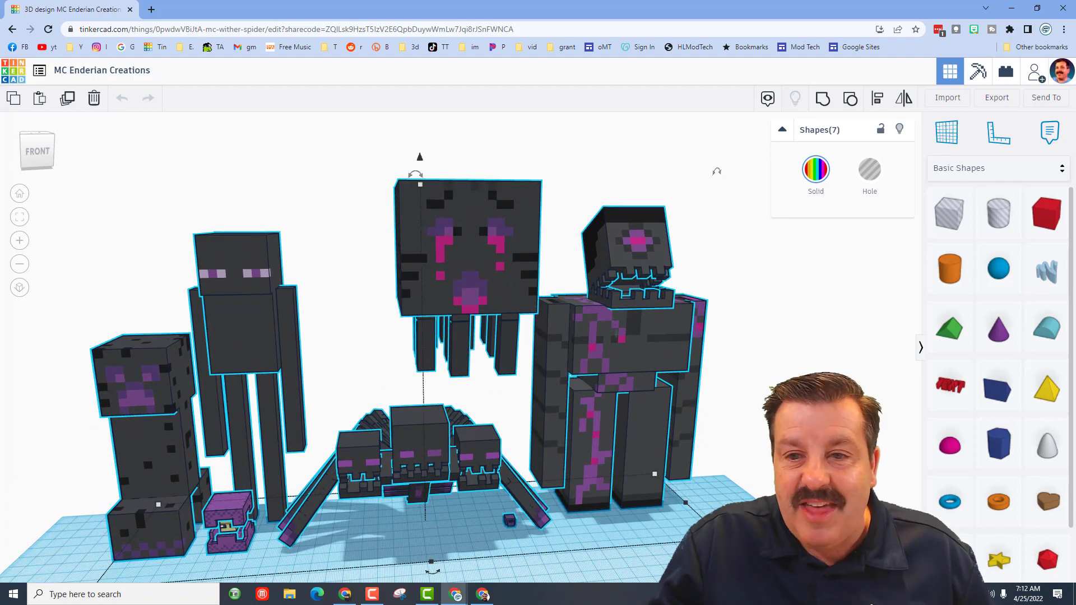
right_click_drag(538, 336, 471, 328)
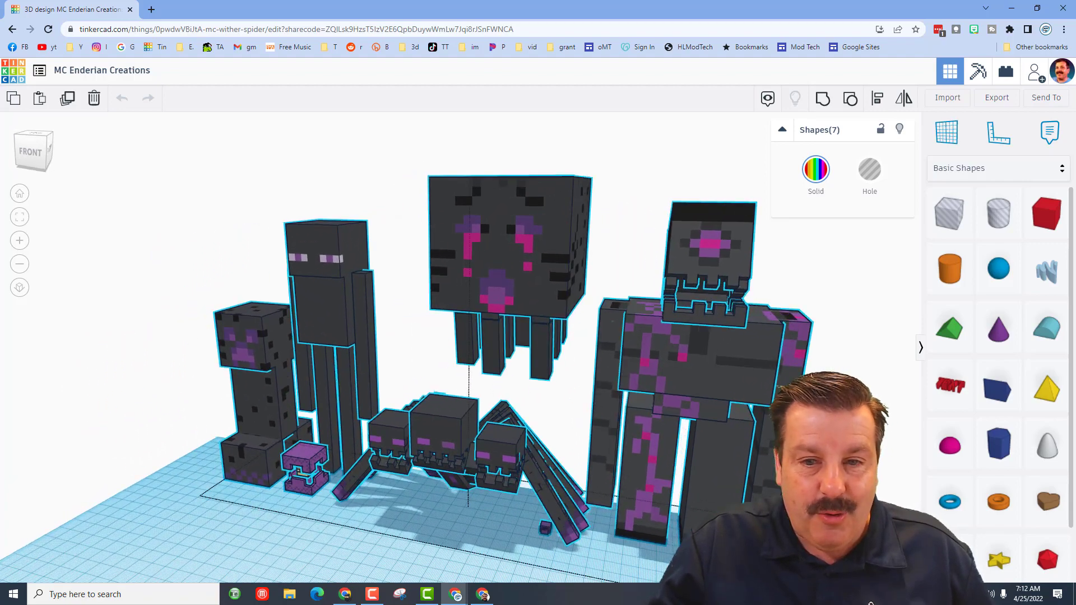
right_click_drag(588, 336, 336, 337)
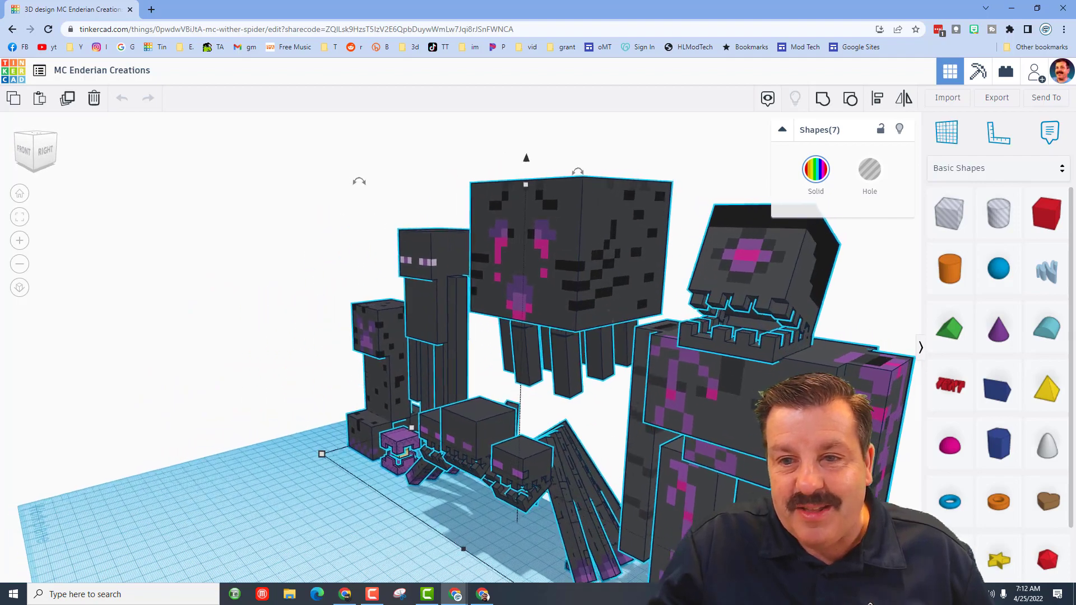
scroll(546, 336, "up", 3)
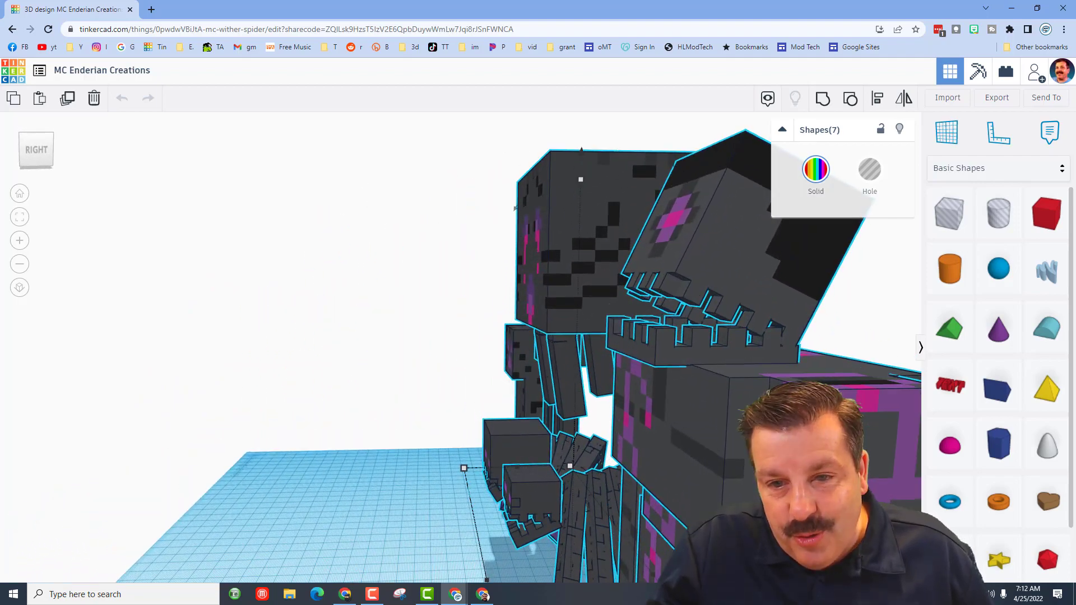
scroll(546, 337, "up", 2)
View the mobs from the back, deselect all seven, and orbit around the Ender spider group.
right_click_drag(545, 236, 253, 252)
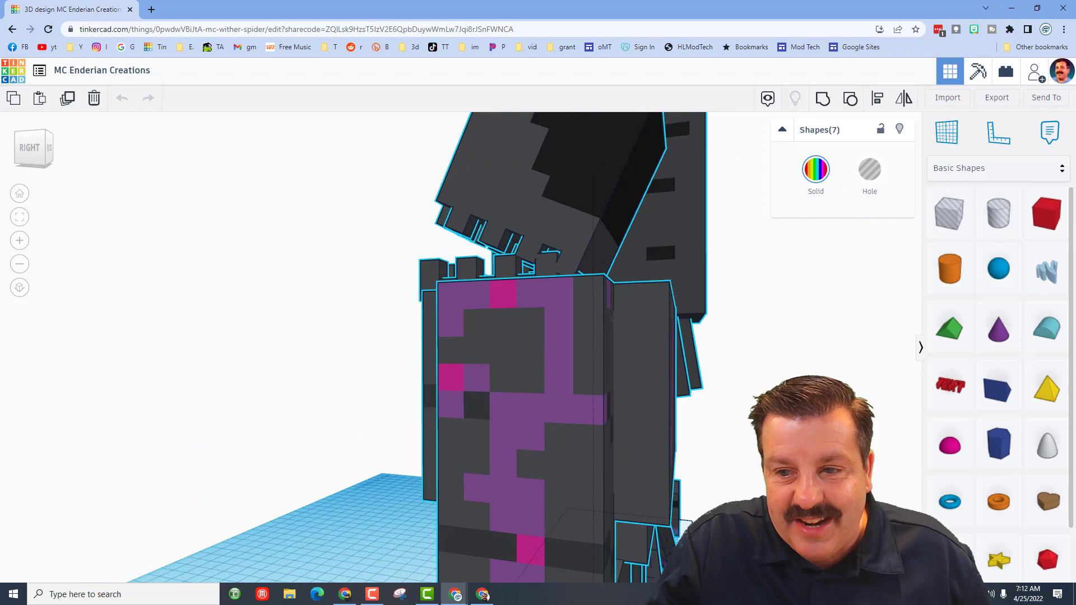
scroll(547, 337, "down", 3)
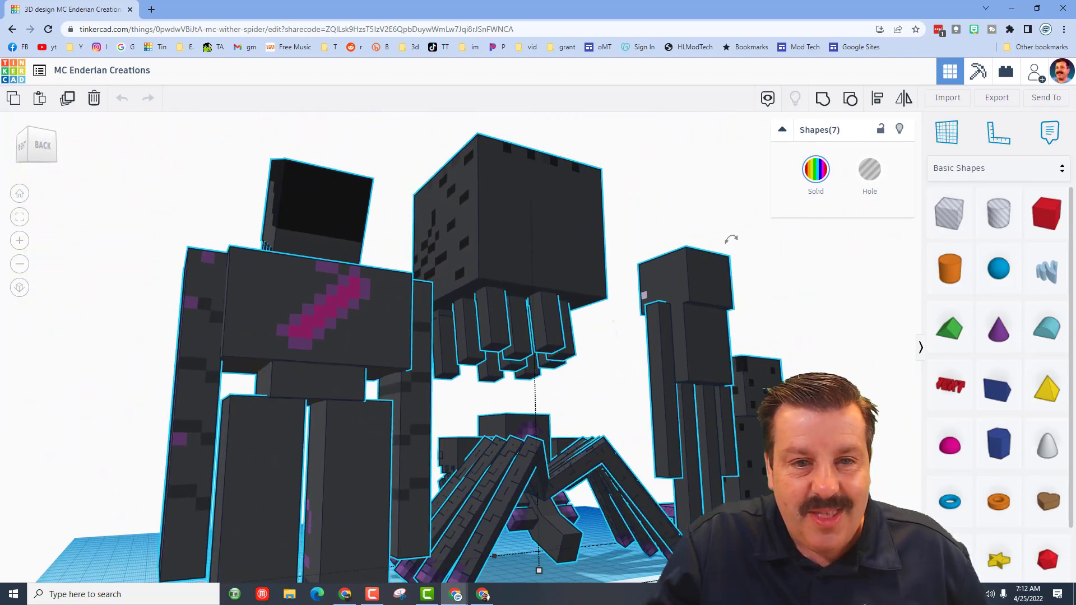
mouse_move(337, 252)
right_mouse_down()
mouse_move(170, 183)
mouse_move(147, 208)
mouse_move(505, 252)
right_mouse_up()
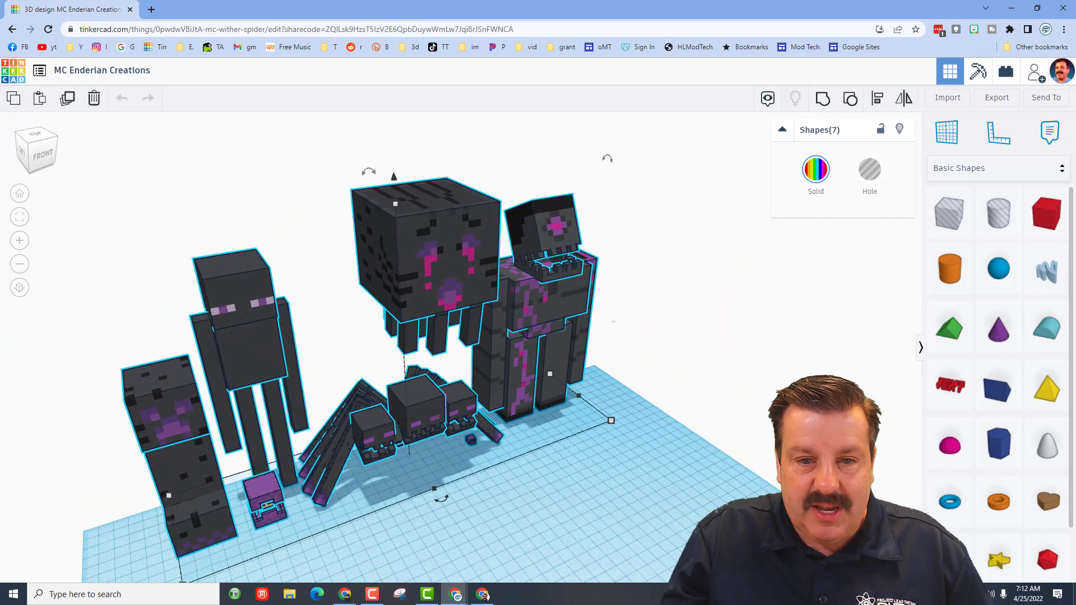
key("Escape")
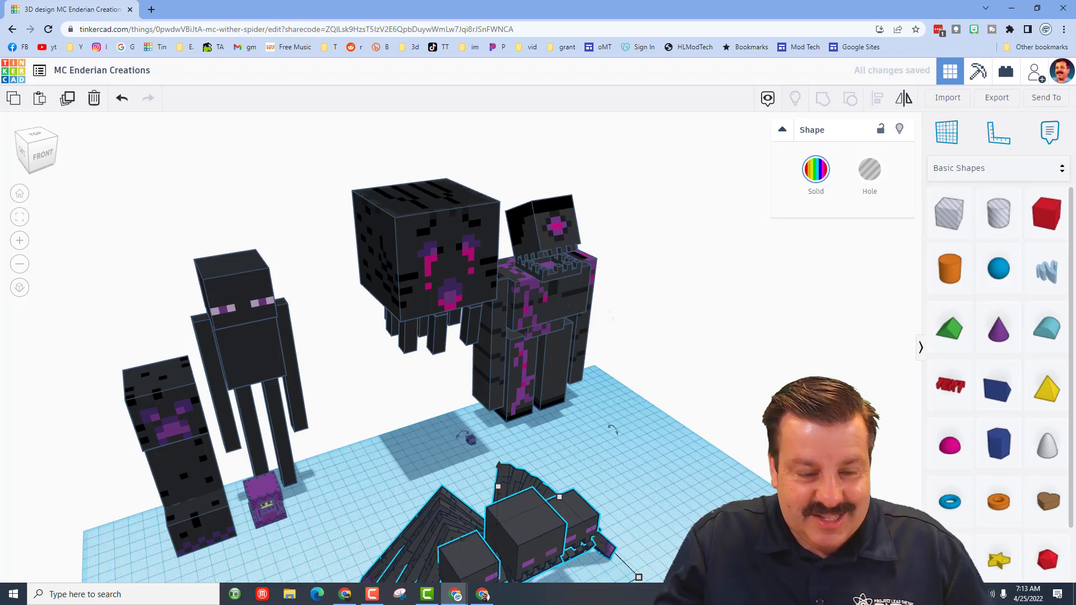
scroll(539, 505, "up", 3)
mouse_move(512, 473)
right_mouse_down()
mouse_move(614, 320)
mouse_move(463, 319)
mouse_move(270, 253)
mouse_move(504, 278)
mouse_move(379, 353)
mouse_move(546, 294)
mouse_move(337, 252)
mouse_move(505, 295)
mouse_move(336, 319)
mouse_move(319, 336)
mouse_move(340, 244)
right_mouse_up()
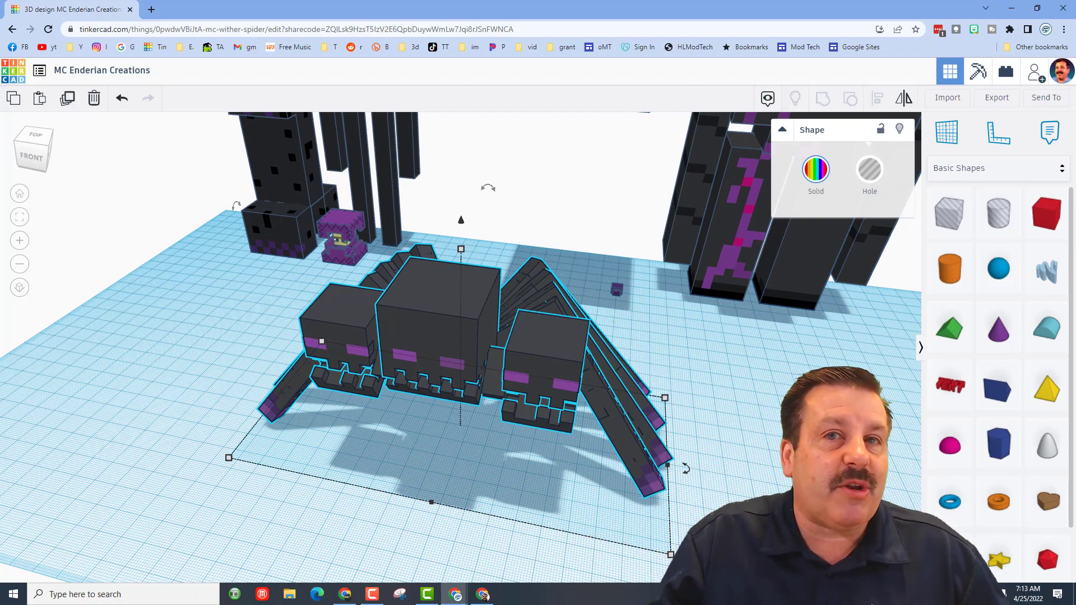
key("Escape")
left_click(616, 290)
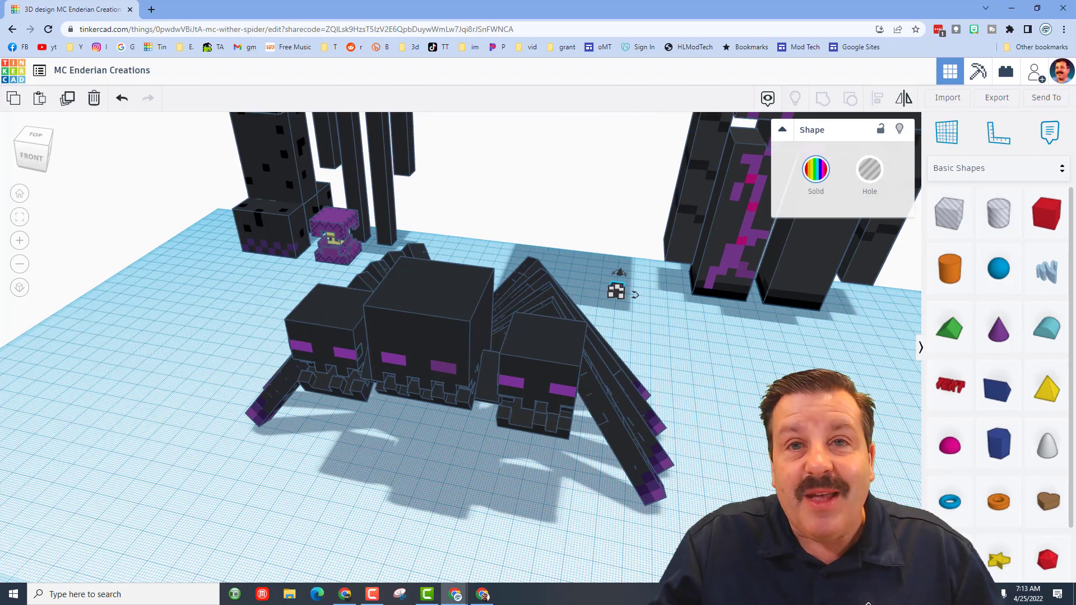
key("f")
mouse_move(679, 449)
right_mouse_down()
mouse_move(589, 379)
mouse_move(420, 337)
right_mouse_up()
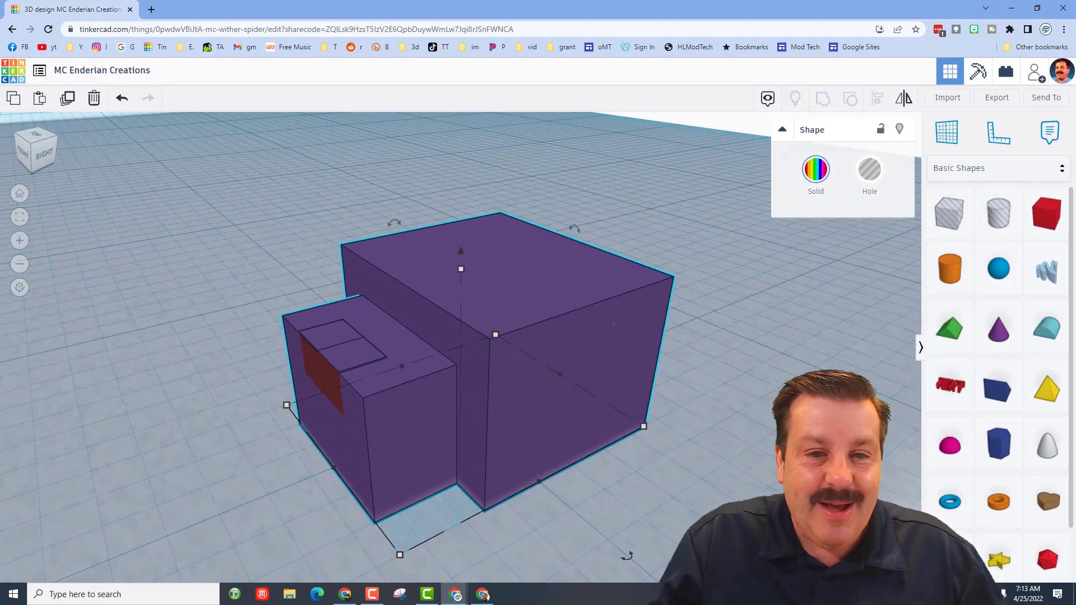
scroll(505, 353, "down", 2)
right_click_drag(505, 353, 505, 252)
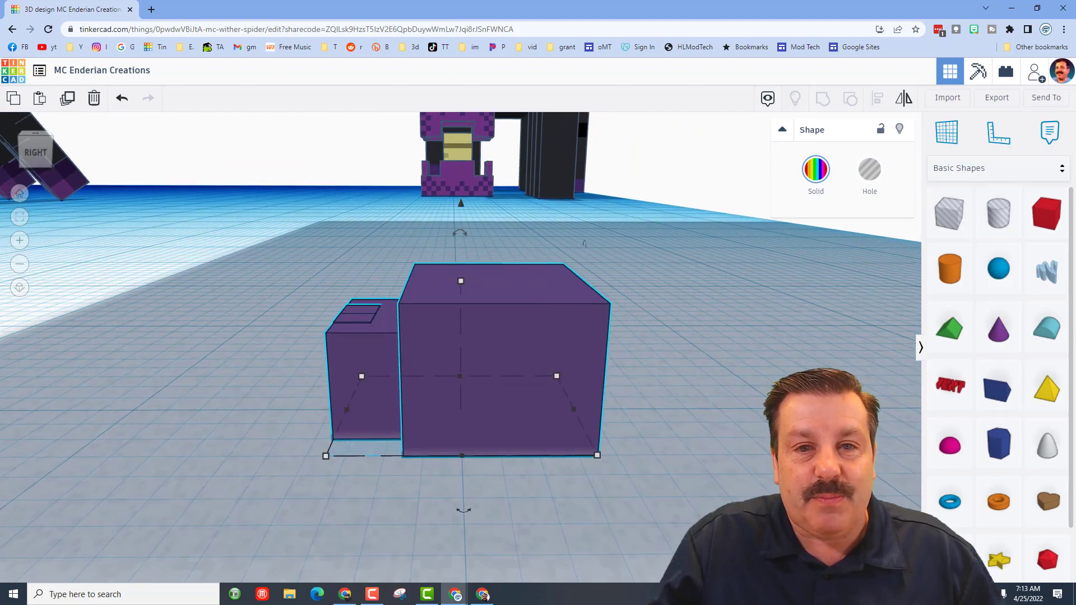
left_click(458, 160)
key("f")
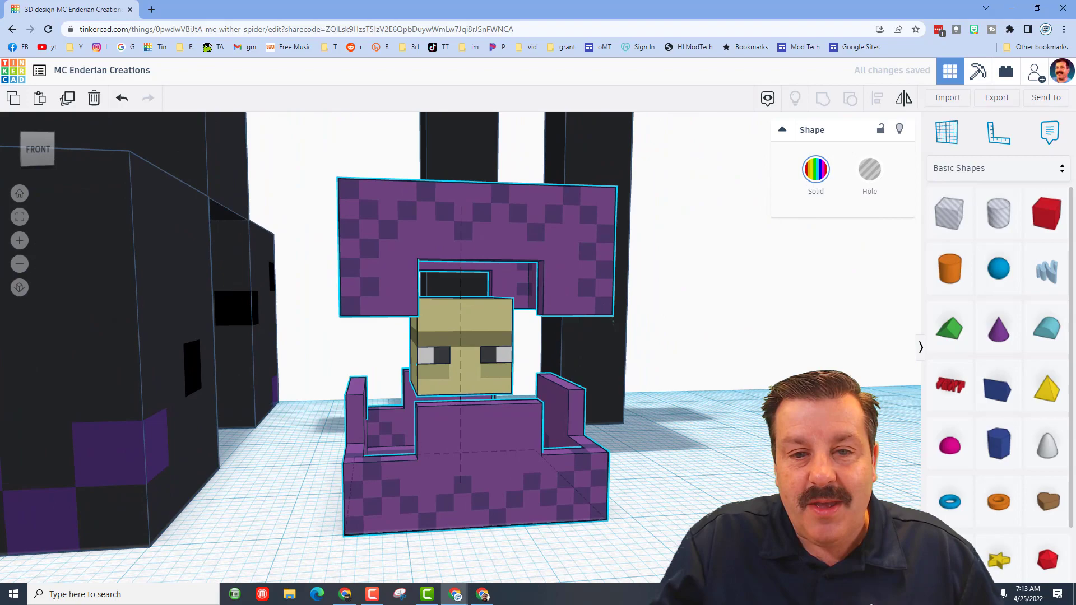
mouse_move(672, 336)
right_mouse_down()
mouse_move(589, 252)
mouse_move(547, 269)
mouse_move(561, 520)
mouse_move(505, 463)
right_mouse_up()
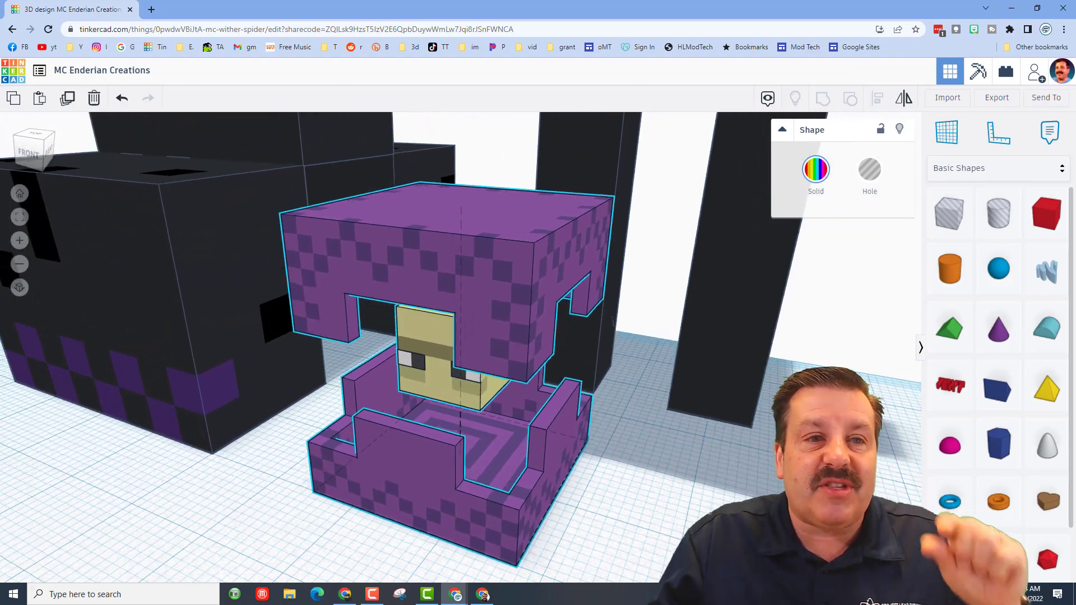
right_click_drag(505, 463, 513, 454)
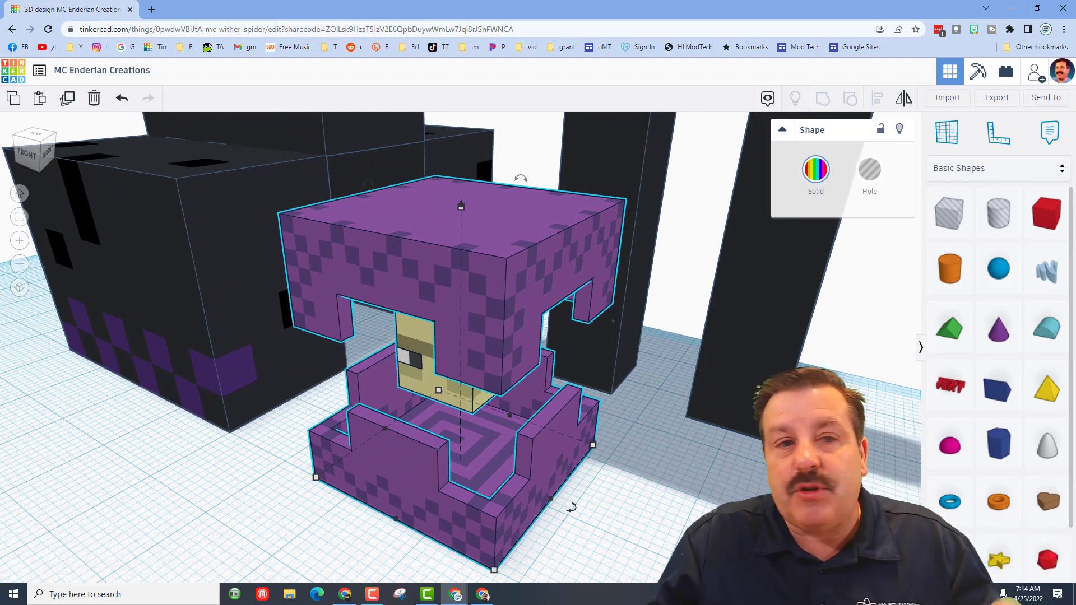
left_click(253, 160)
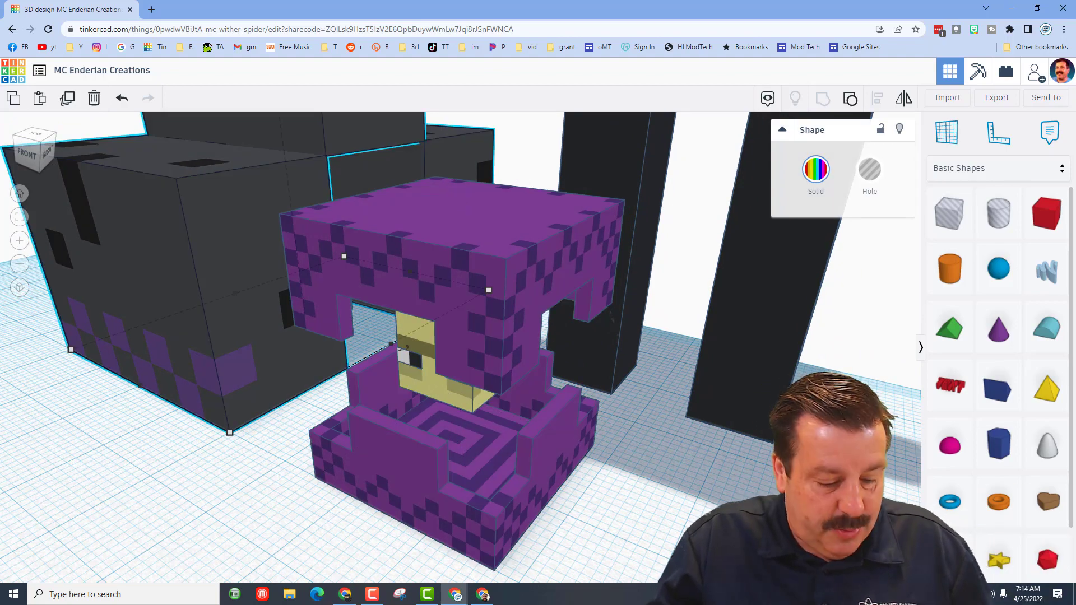
scroll(421, 336, "down", 5)
Orbit past the creeper and enderman, select the ghast, and hide the Basic Shapes panel.
right_click_drag(420, 336, 505, 379)
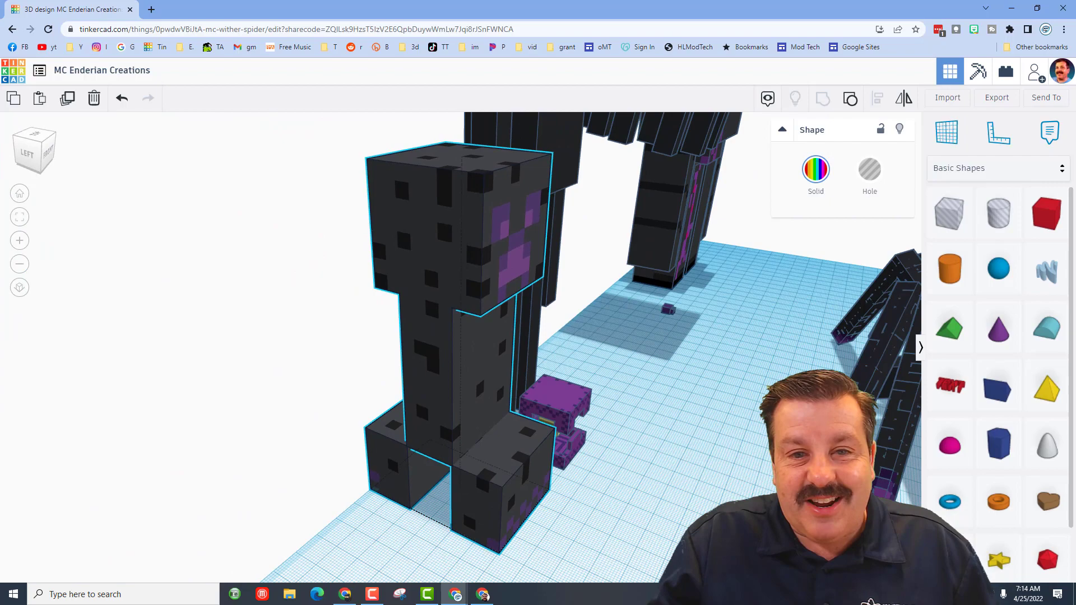
right_click_drag(420, 337, 504, 354)
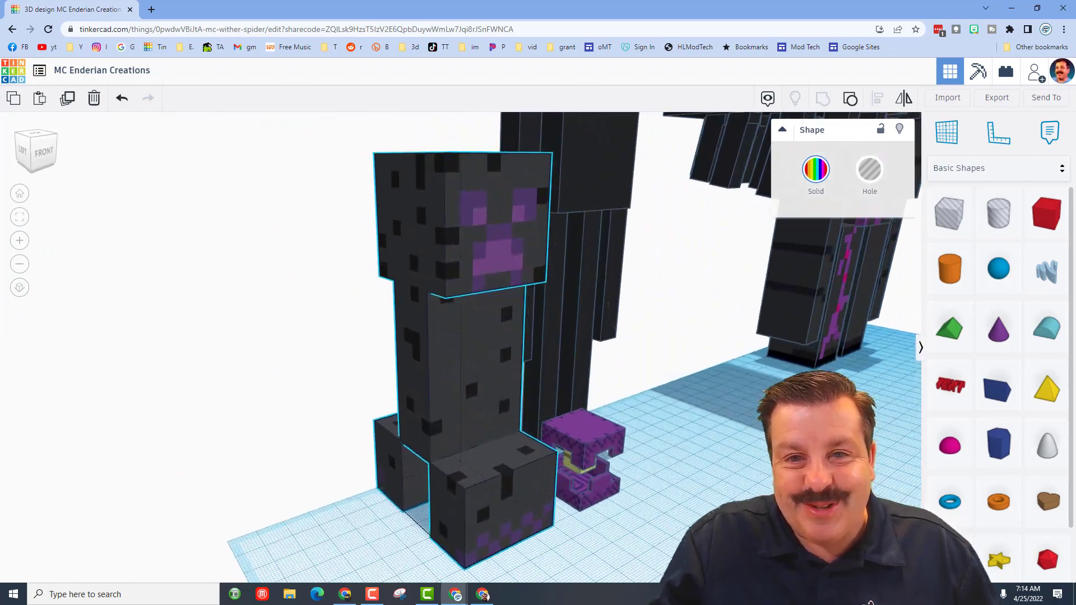
right_click_drag(420, 337, 471, 336)
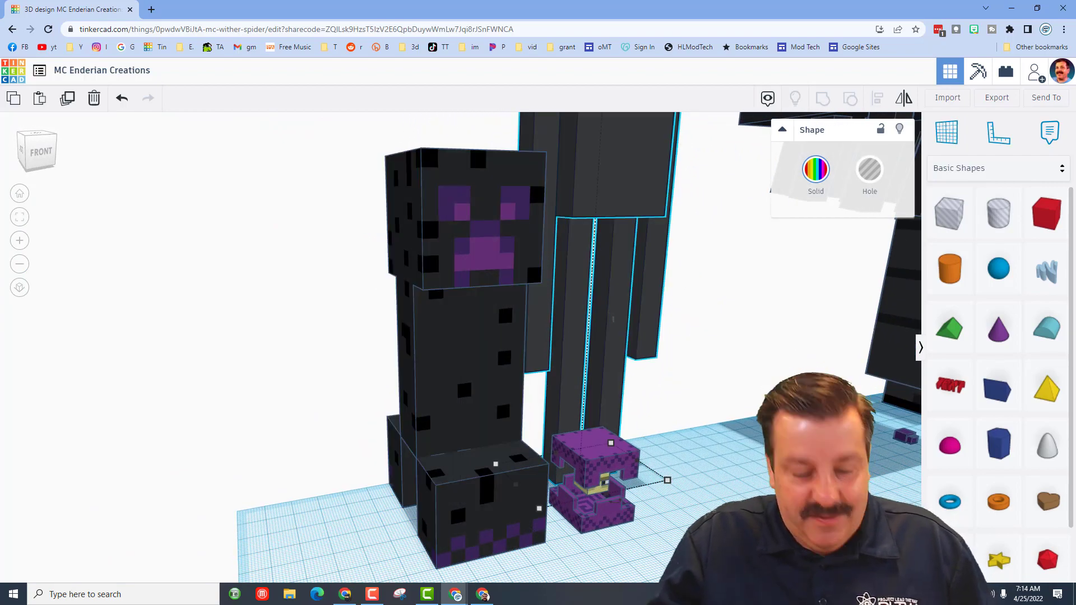
scroll(505, 336, "down", 5)
mouse_move(504, 337)
right_mouse_down()
mouse_move(547, 354)
mouse_move(463, 320)
right_mouse_up()
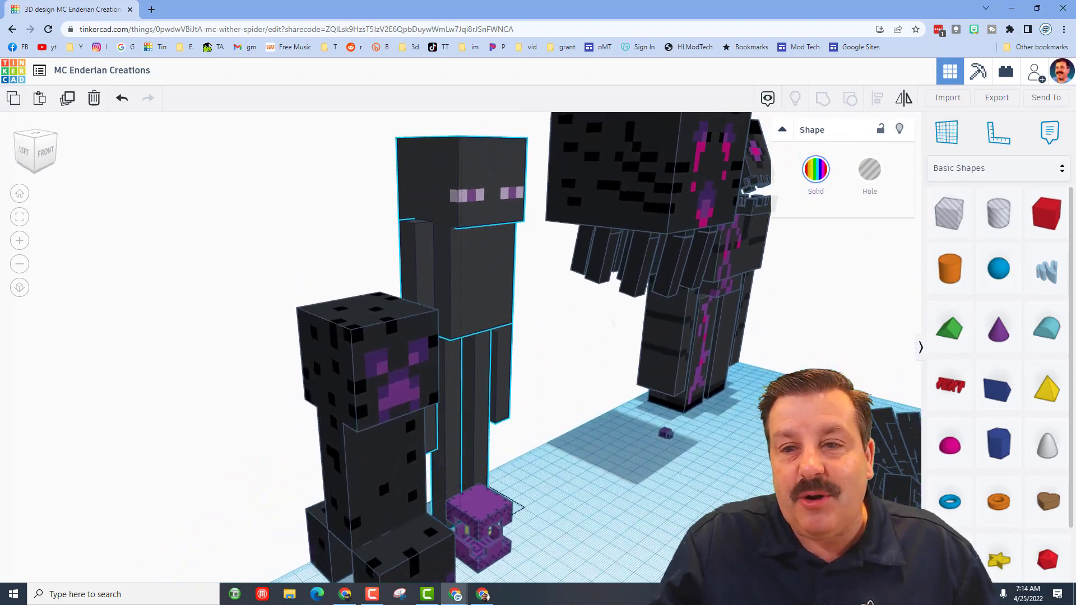
mouse_move(546, 337)
right_mouse_down()
mouse_move(504, 320)
mouse_move(589, 337)
right_mouse_up()
left_click(639, 210)
scroll(462, 337, "up", 5)
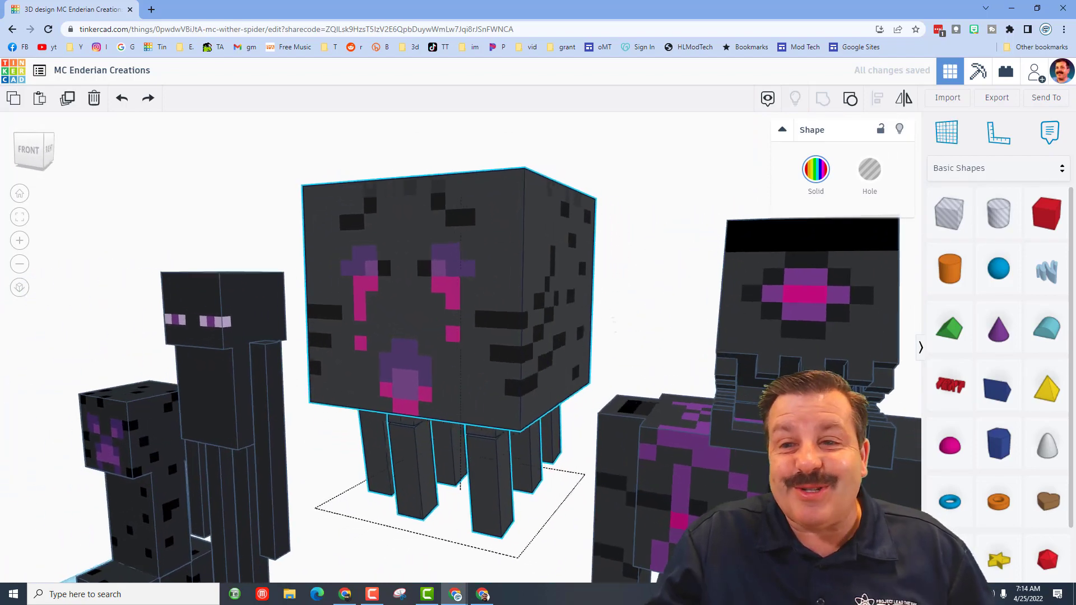
scroll(463, 336, "up", 3)
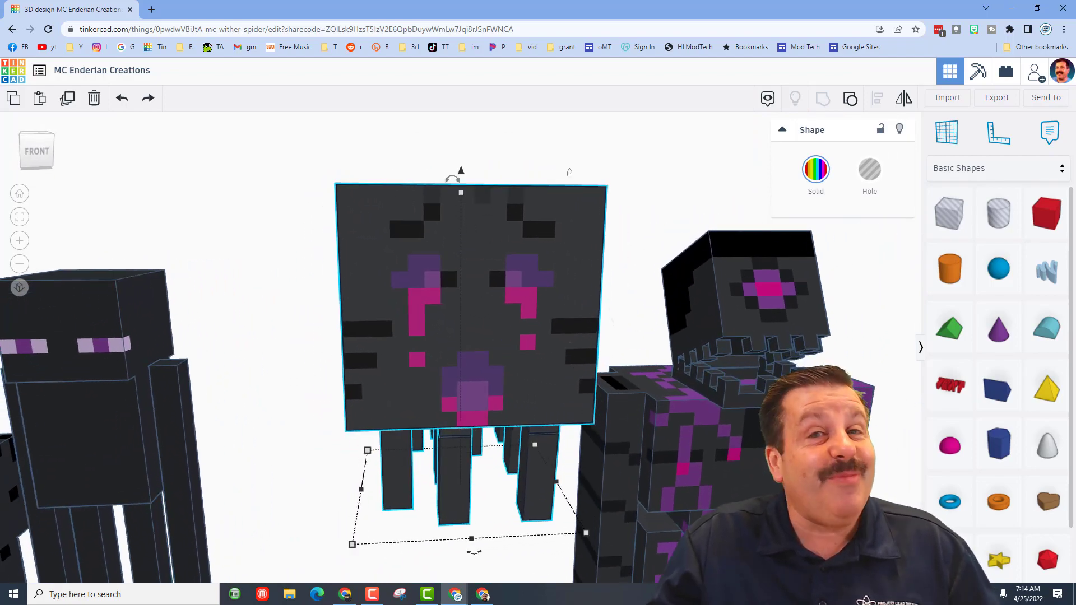
left_click(921, 347)
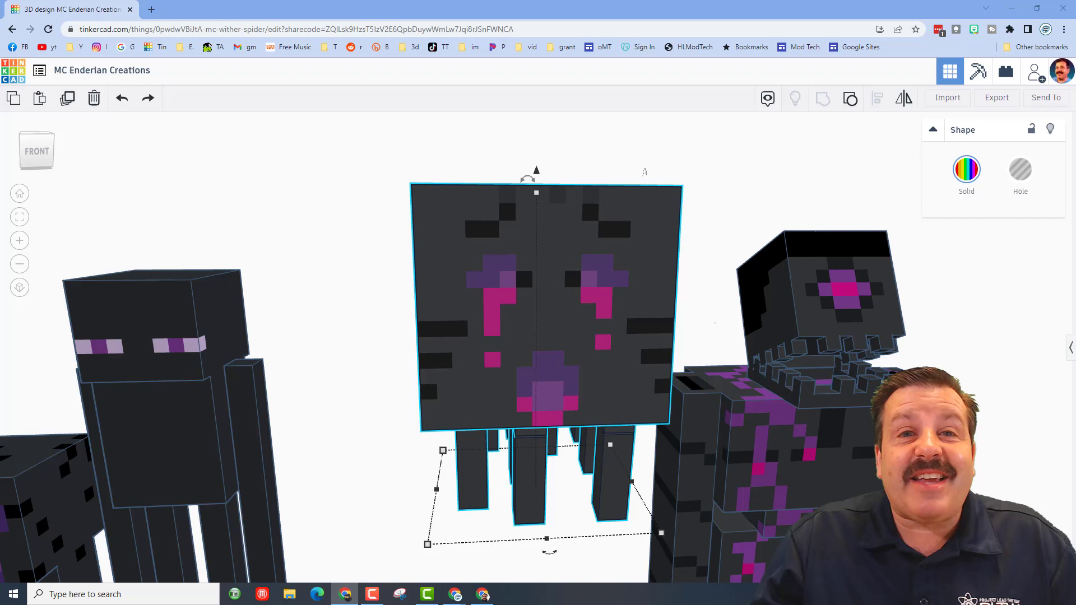
Paste the copied MC Creations link into the address bar to open that design.
left_click(294, 29)
right_click(483, 29)
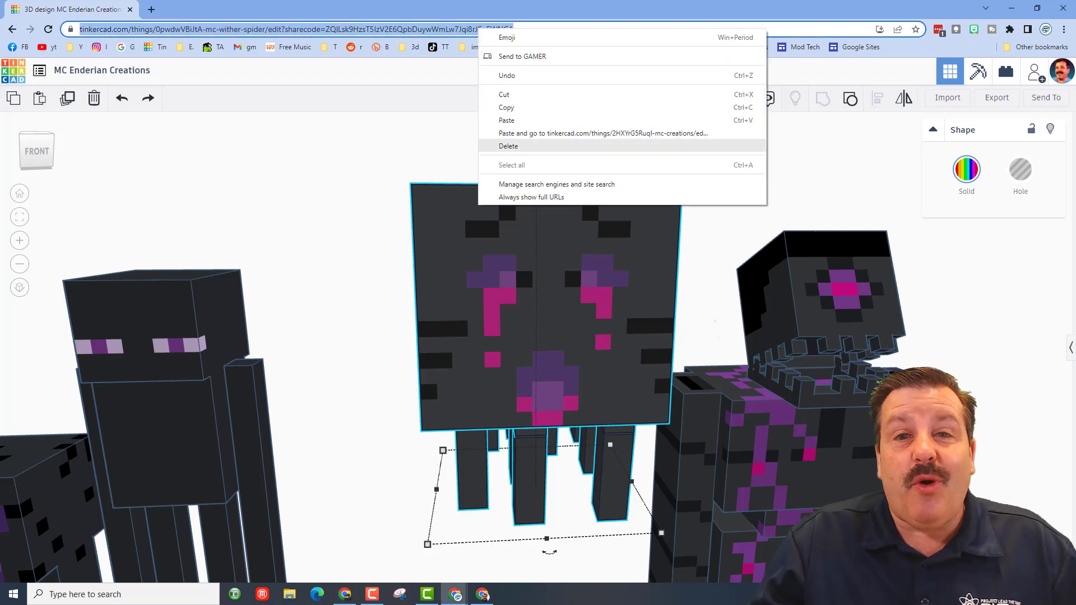
left_click(603, 133)
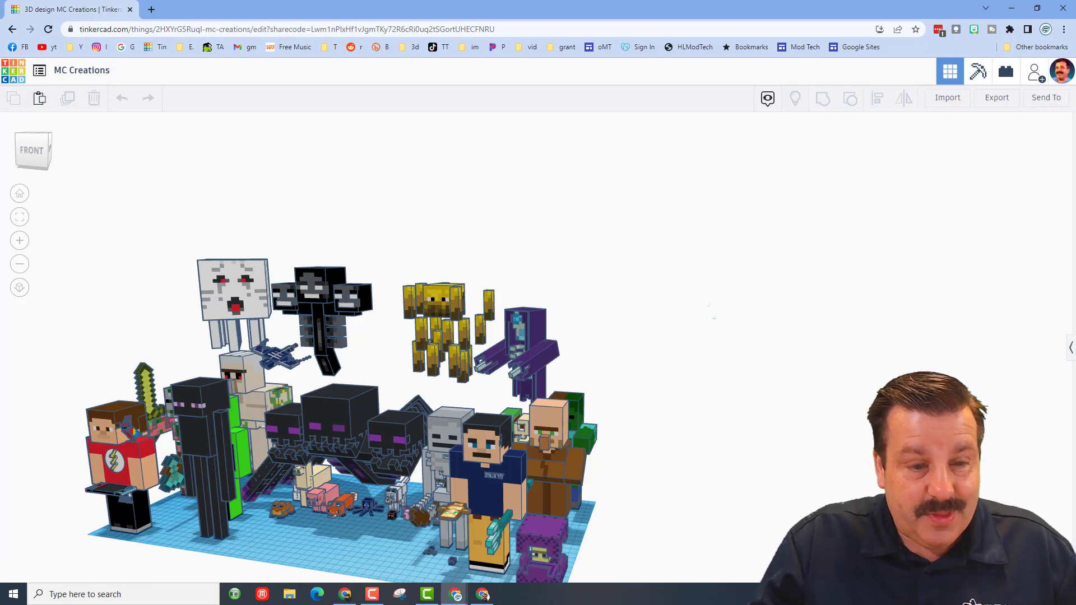
key("ctrl+a")
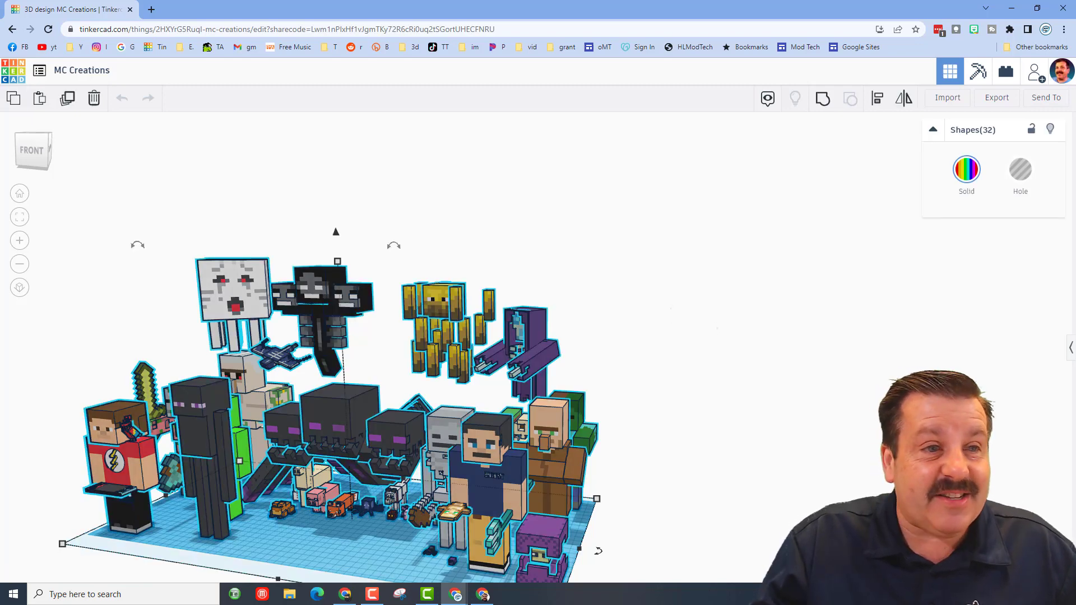
key("f")
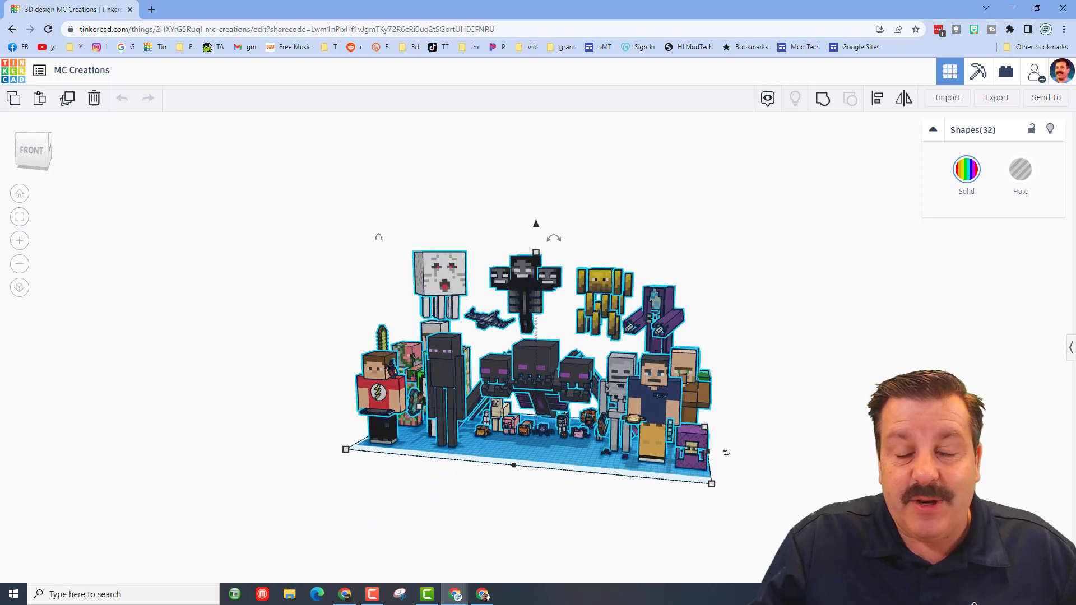
mouse_move(798, 294)
right_mouse_down()
mouse_move(715, 277)
mouse_move(605, 290)
mouse_move(601, 302)
mouse_move(539, 303)
mouse_move(471, 353)
mouse_move(538, 387)
mouse_move(589, 336)
right_mouse_up()
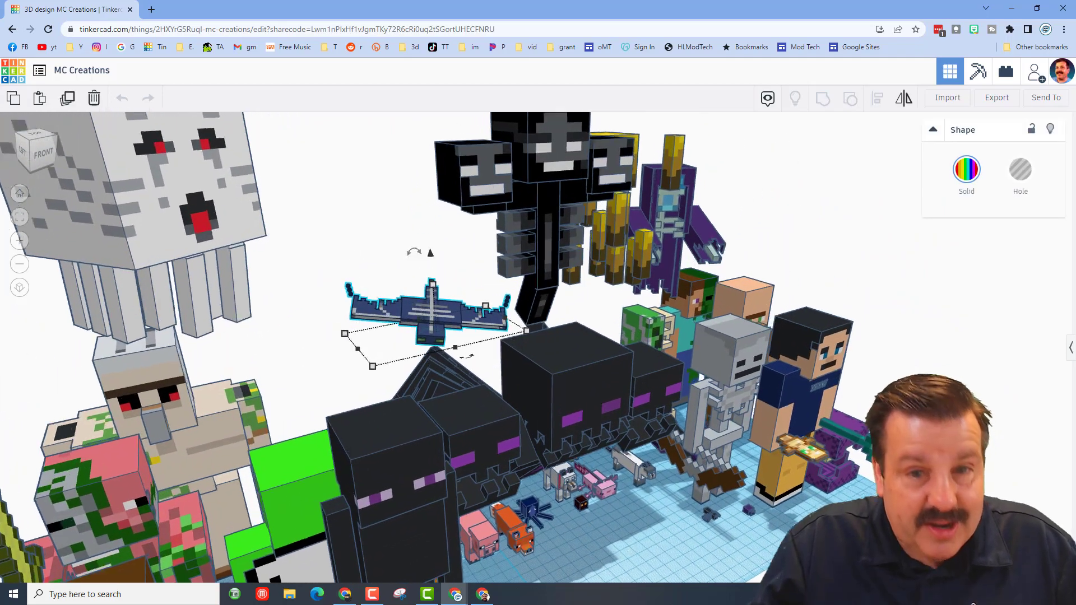
middle_click_drag(425, 252, 539, 337)
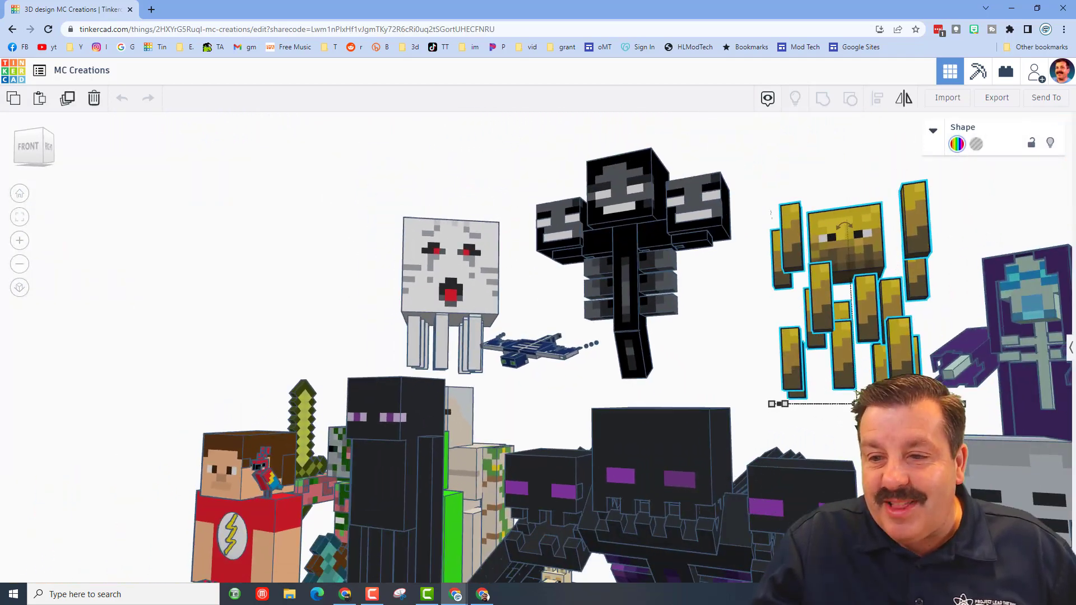
right_click_drag(538, 294, 538, 253)
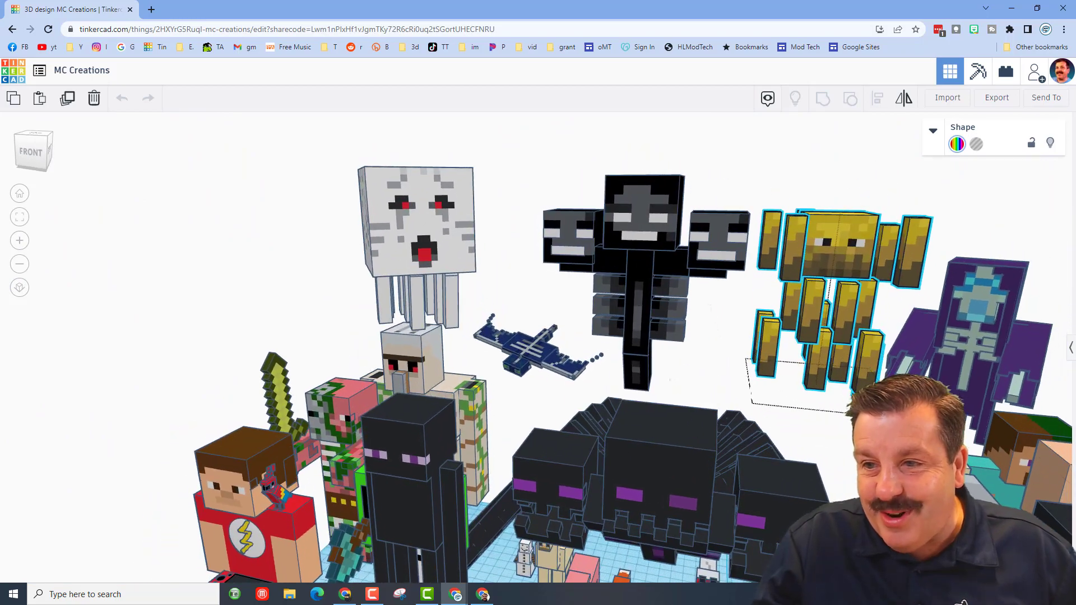
right_click_drag(756, 336, 504, 294)
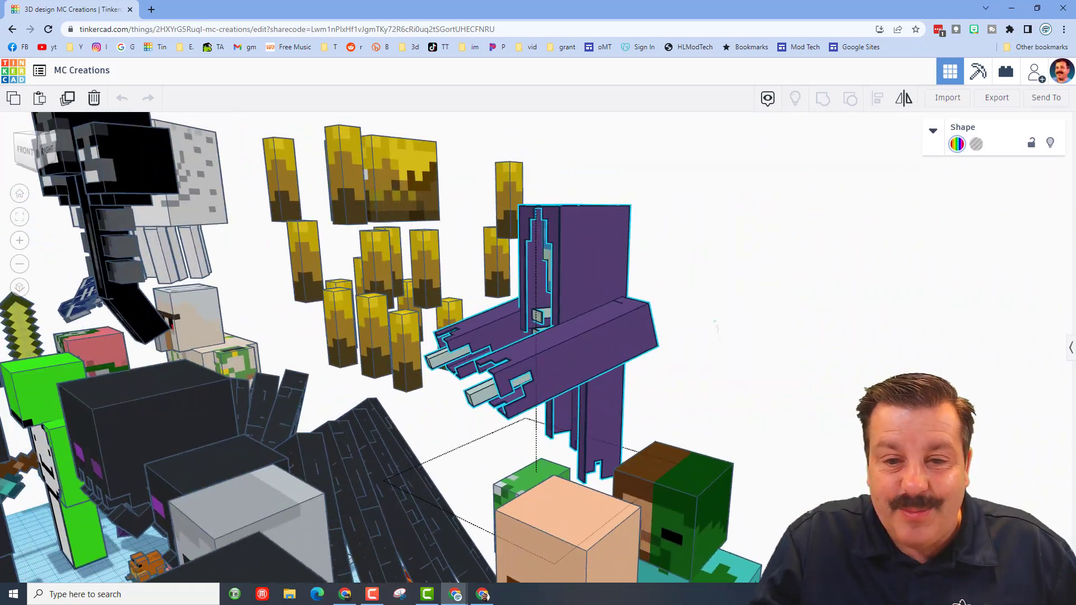
right_click_drag(715, 324, 641, 177)
left_click(619, 508)
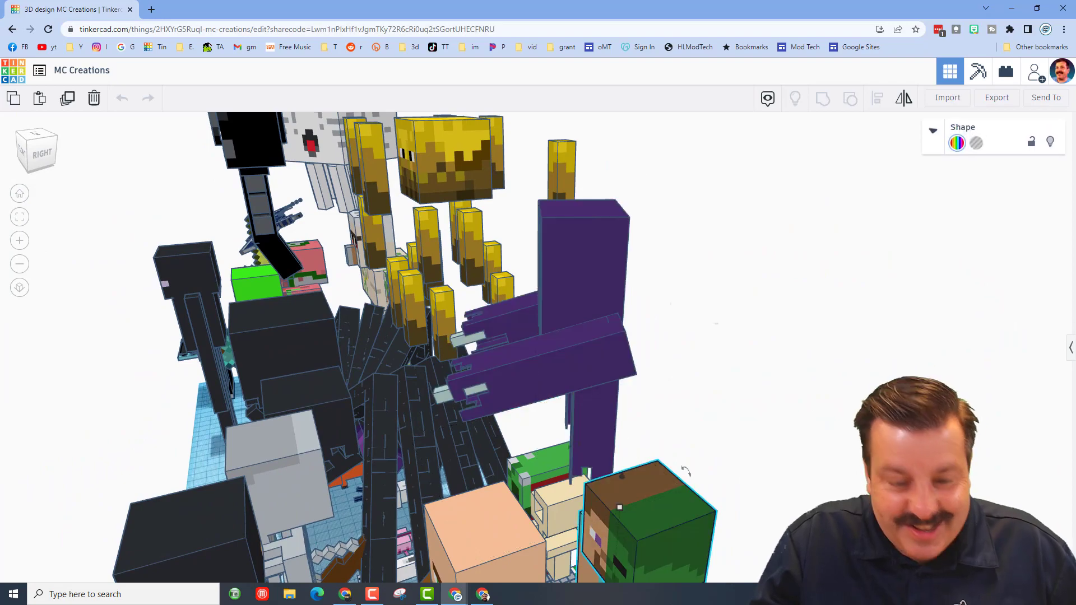
mouse_move(685, 471)
right_mouse_down()
mouse_move(714, 324)
mouse_move(714, 168)
mouse_move(644, 160)
right_mouse_up()
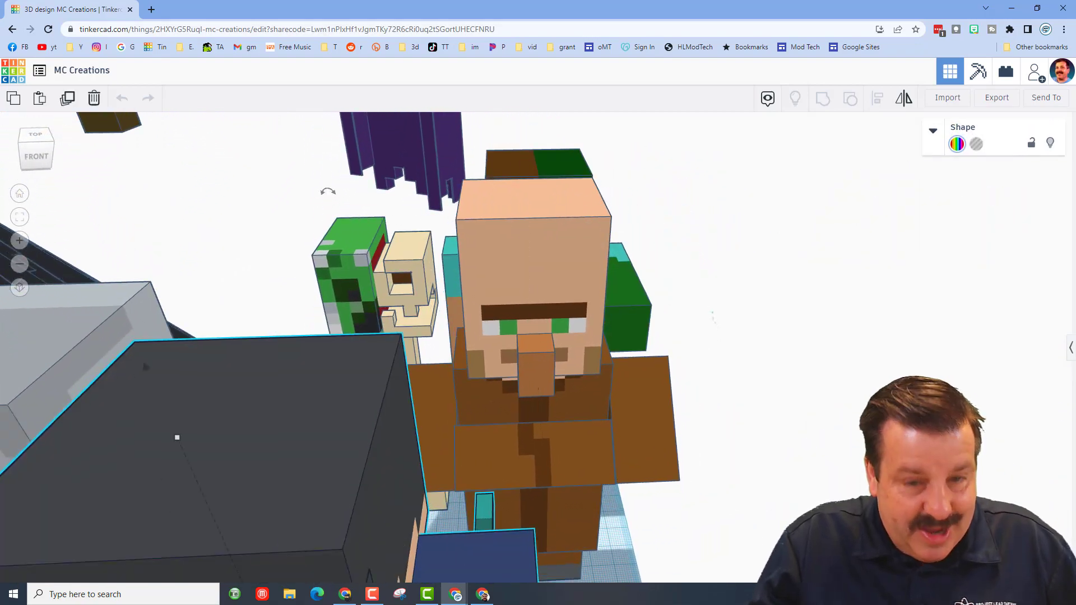
scroll(538, 337, "down", 5)
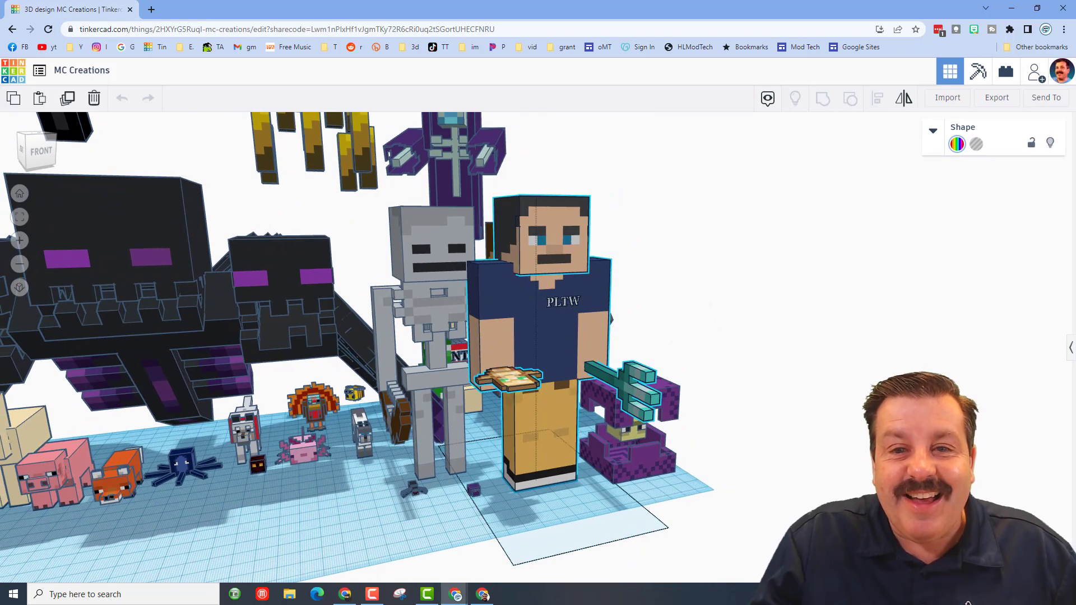
right_click_drag(644, 159, 588, 168)
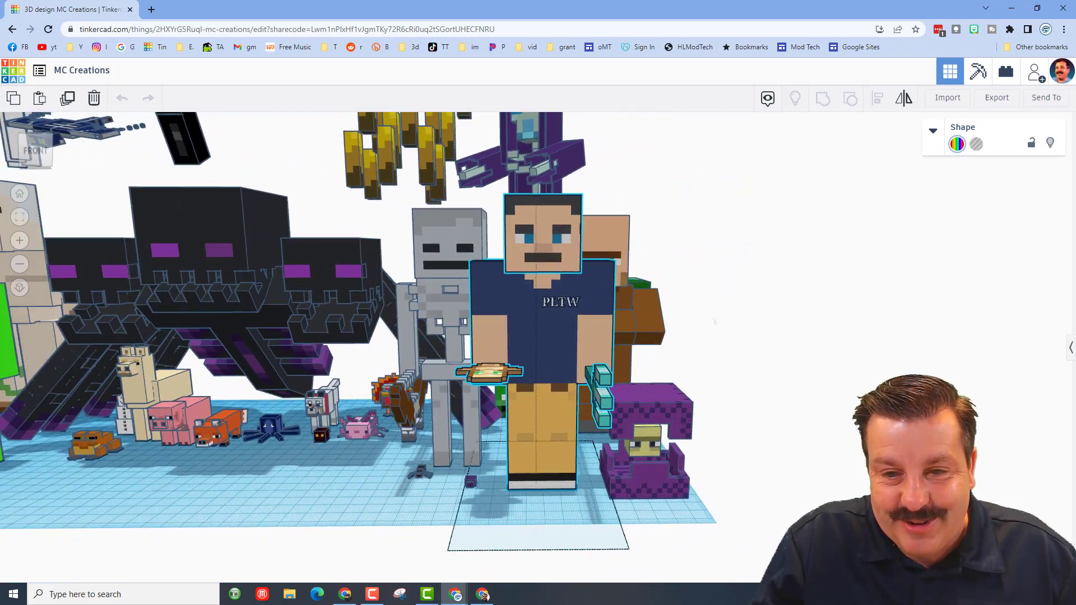
right_click_drag(714, 320, 656, 320)
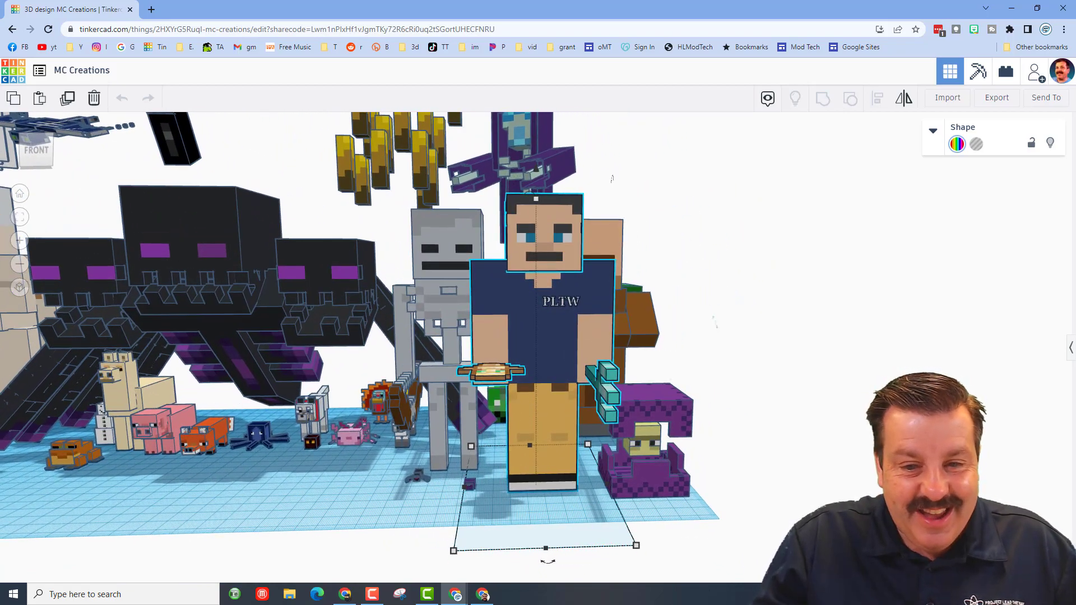
left_click(418, 478)
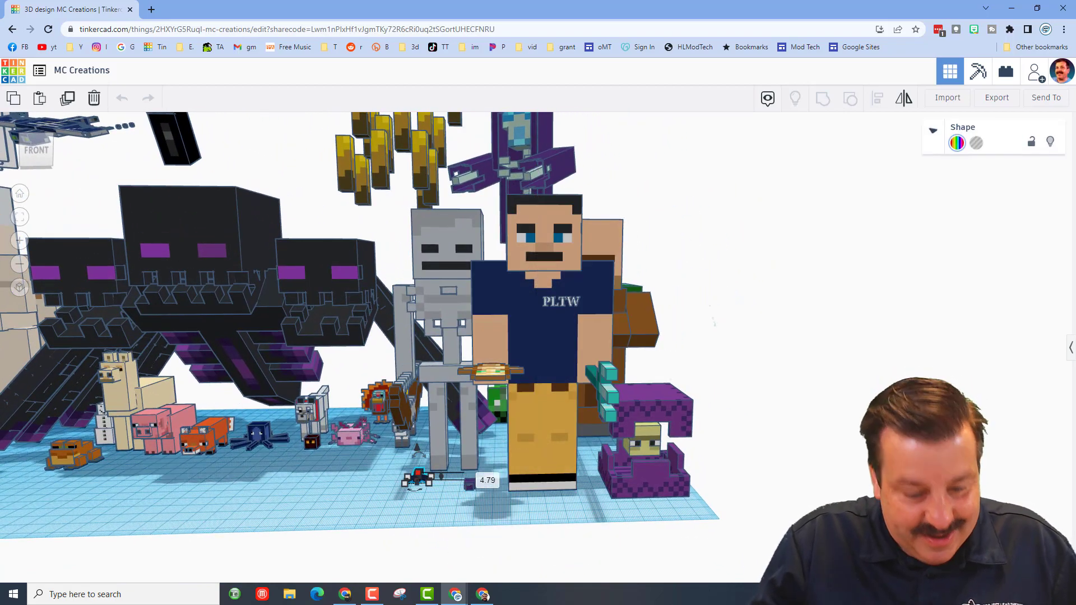
key("f")
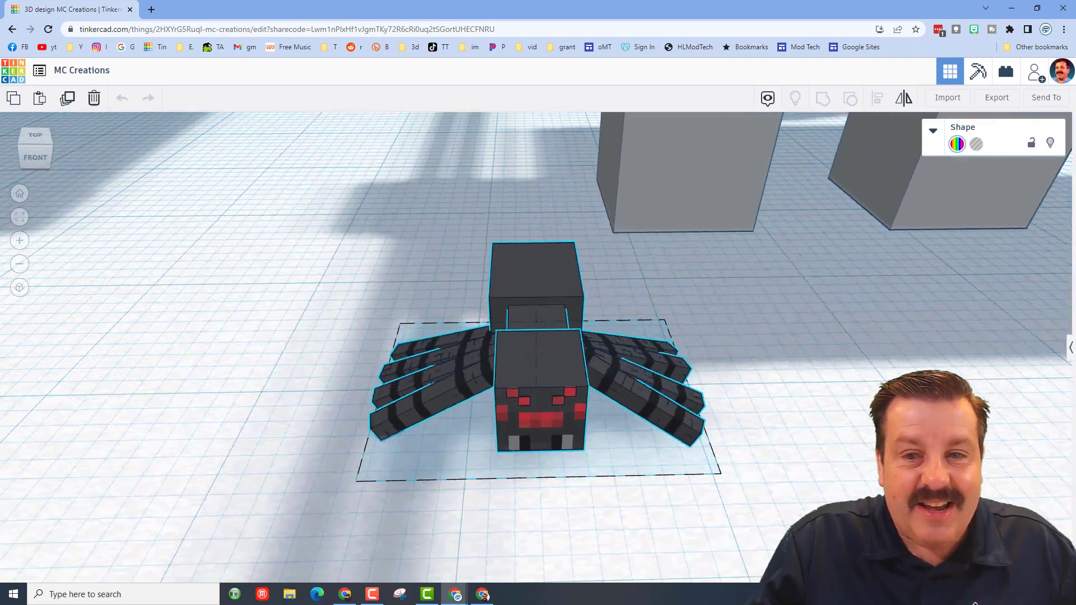
right_click_drag(538, 378, 539, 252)
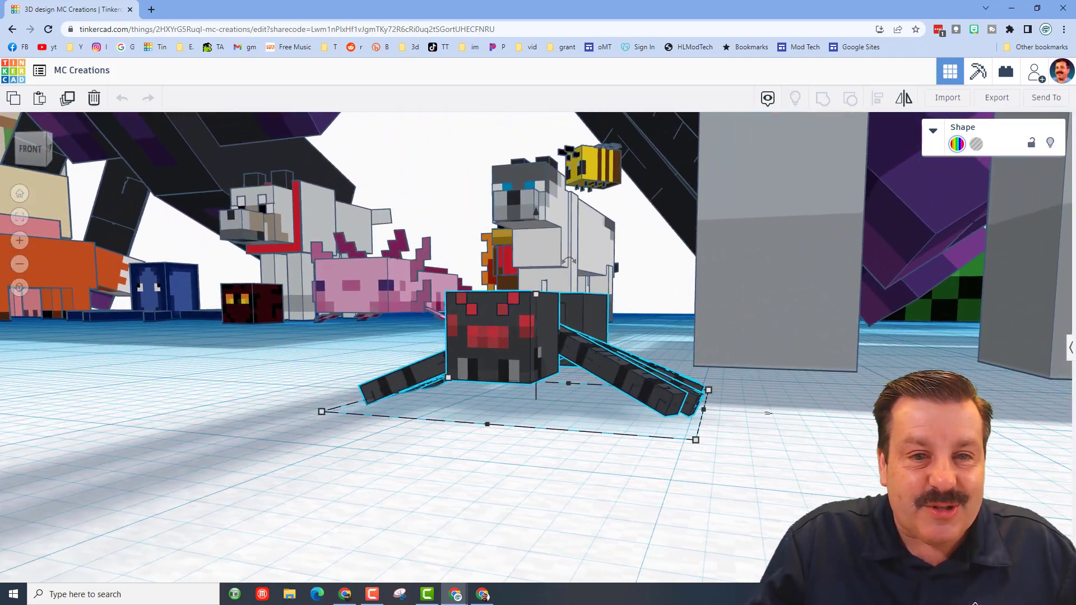
left_click(371, 274)
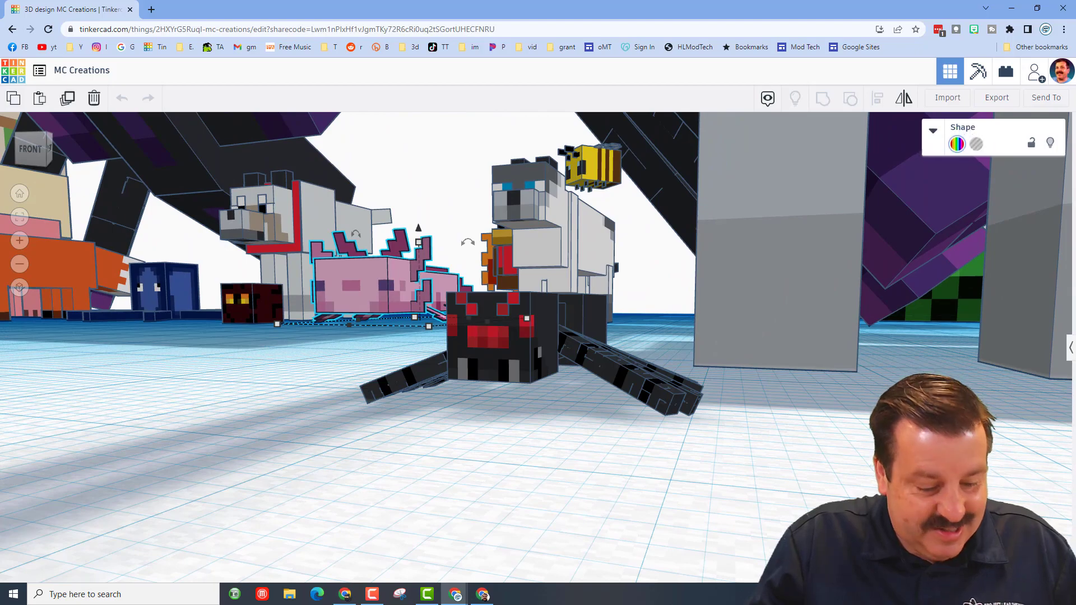
key("f")
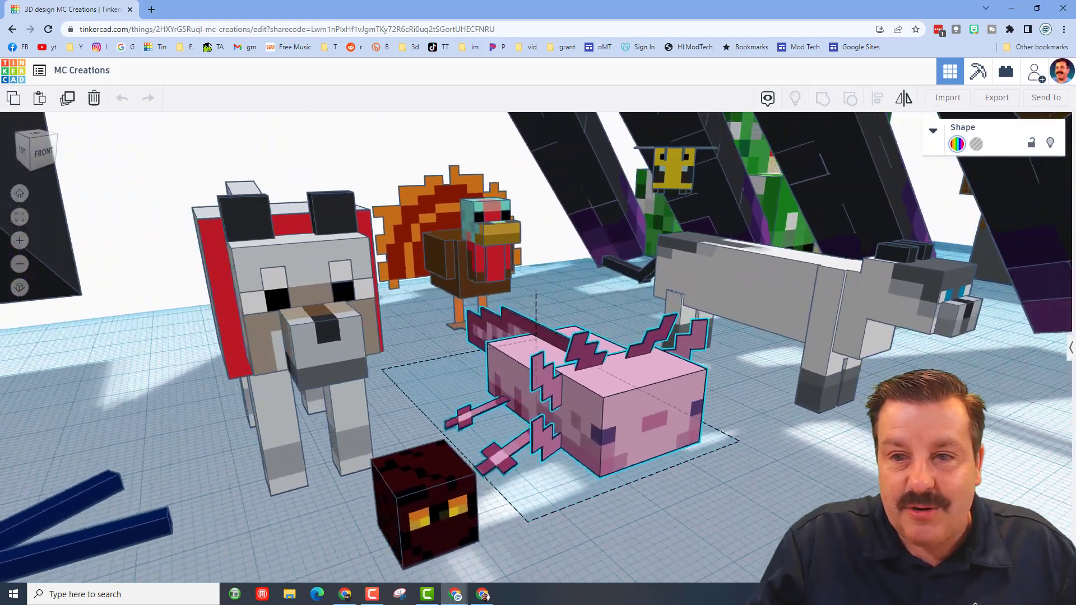
right_click_drag(588, 253, 420, 253)
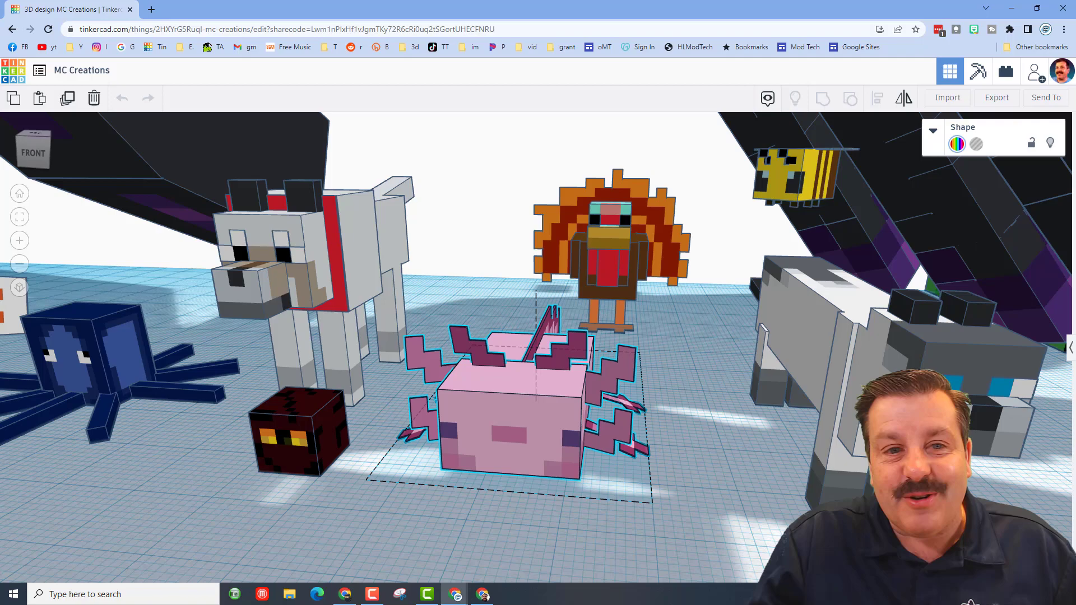
right_click_drag(639, 252, 584, 250)
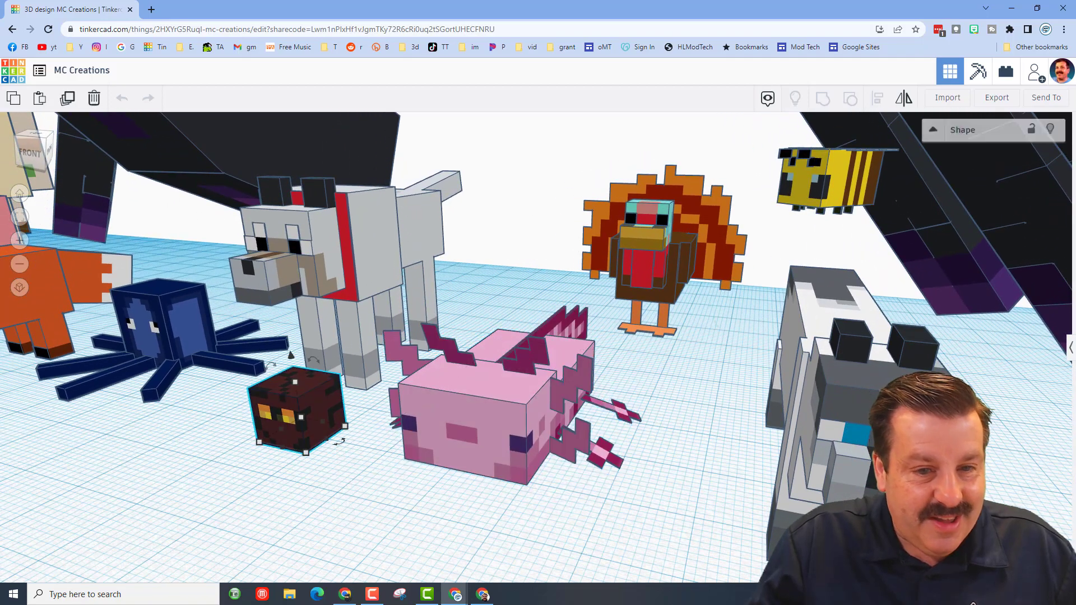
key("f")
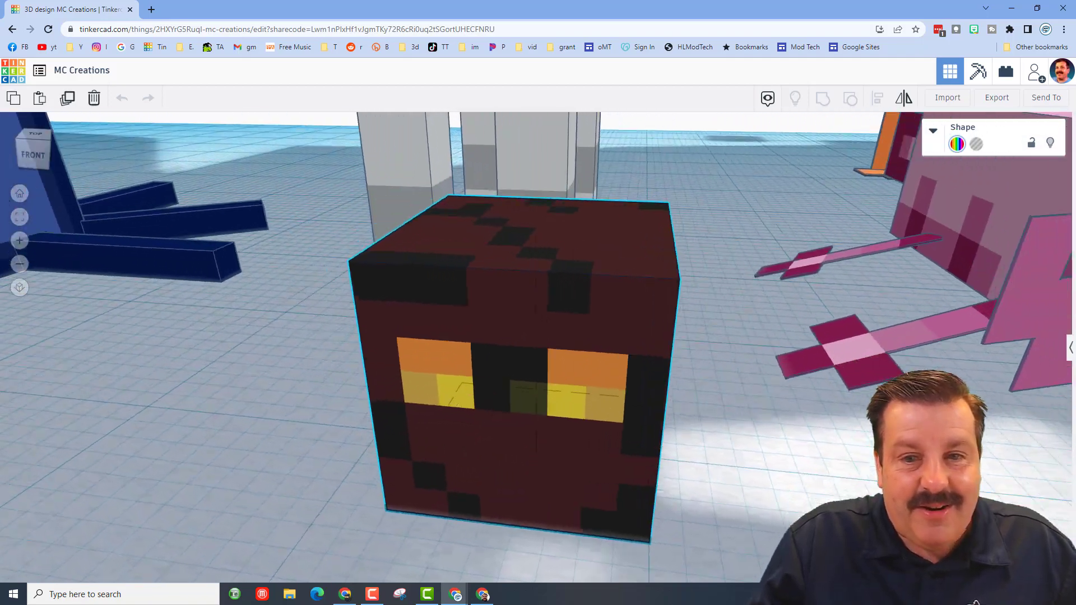
right_click_drag(589, 294, 463, 294)
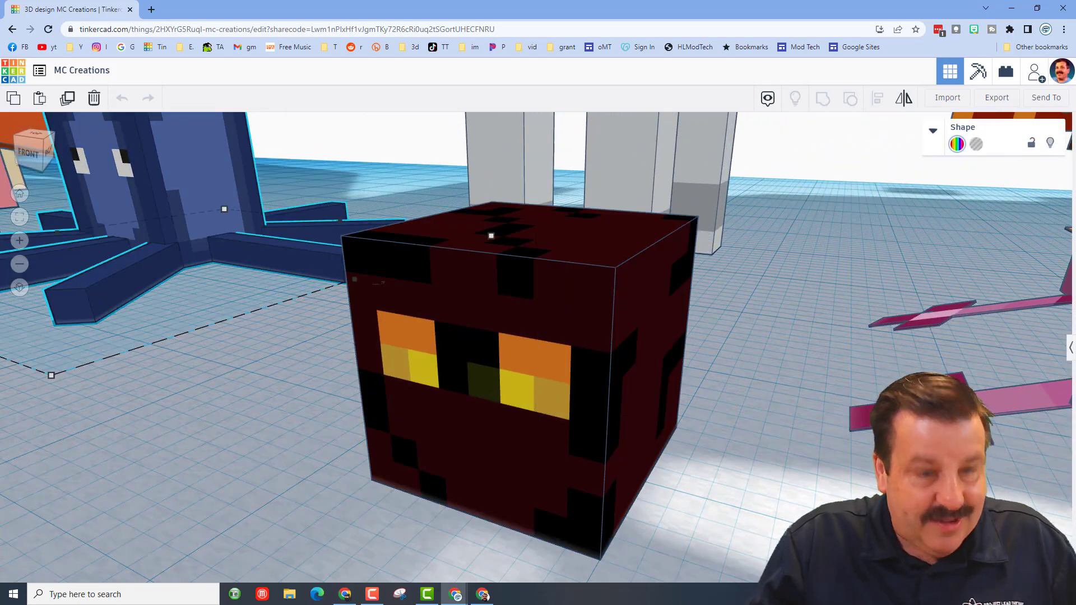
left_click(126, 253)
key("f")
scroll(538, 337, "down", 3)
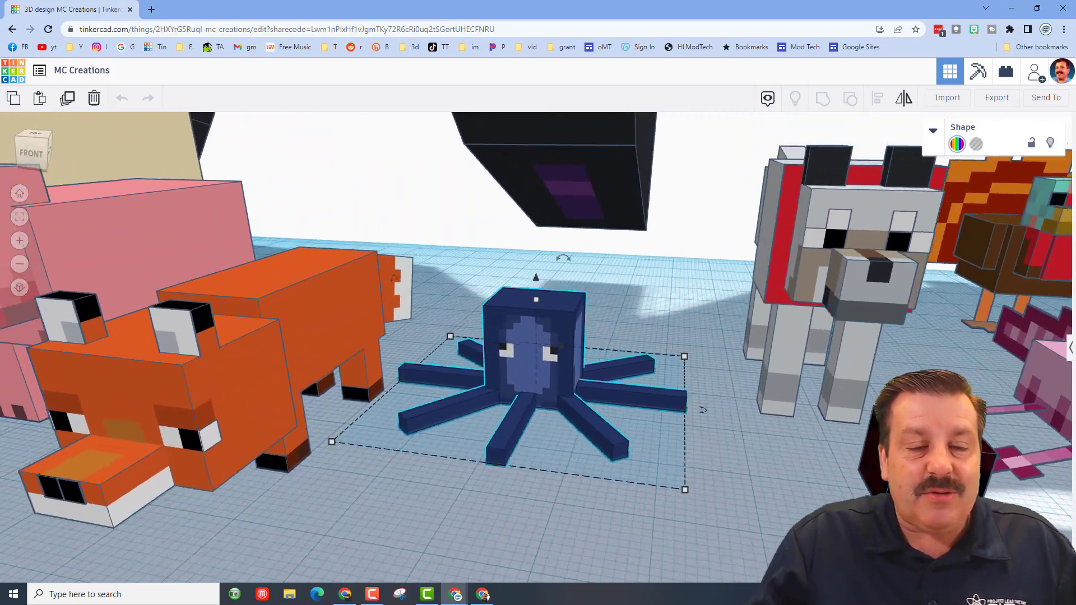
right_click_drag(589, 294, 521, 278)
scroll(539, 337, "down", 3)
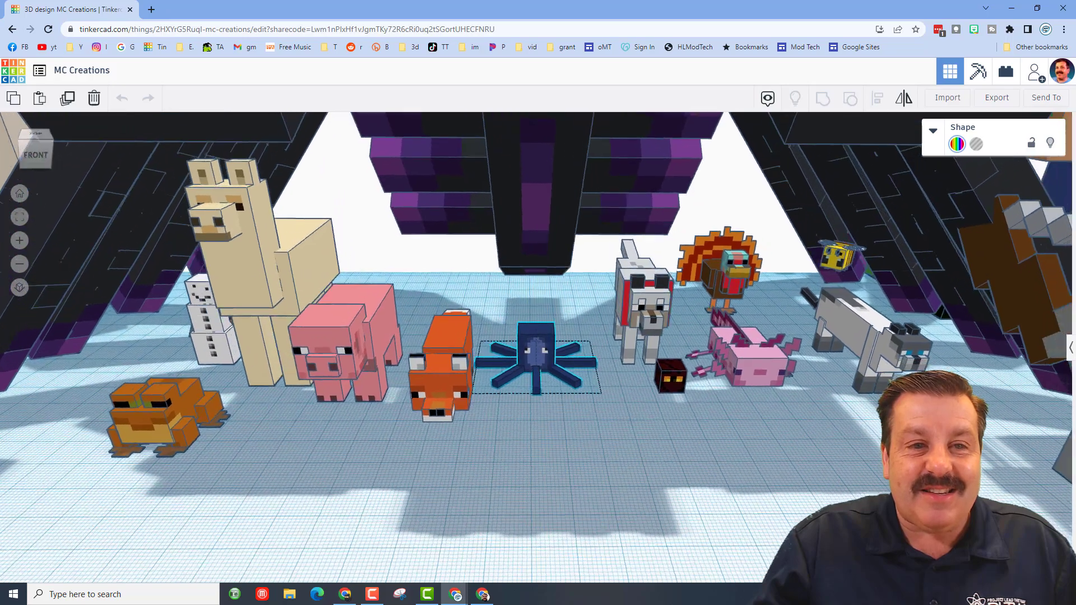
mouse_move(588, 294)
right_mouse_down()
mouse_move(538, 252)
mouse_move(538, 210)
right_mouse_up()
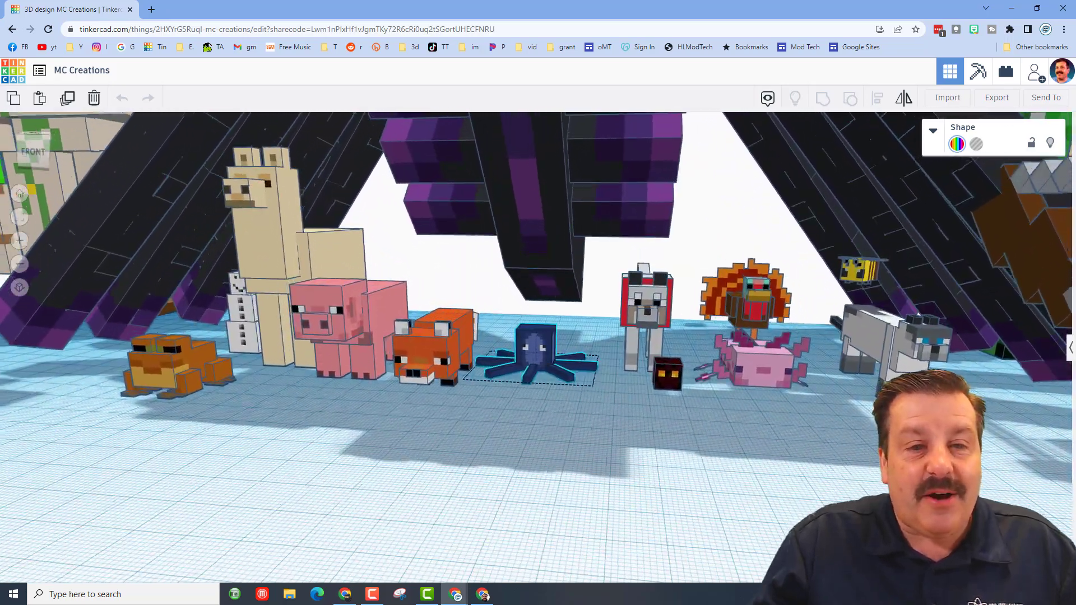
mouse_move(543, 304)
right_mouse_down()
mouse_move(539, 277)
mouse_move(534, 303)
right_mouse_up()
scroll(538, 336, "up", 2)
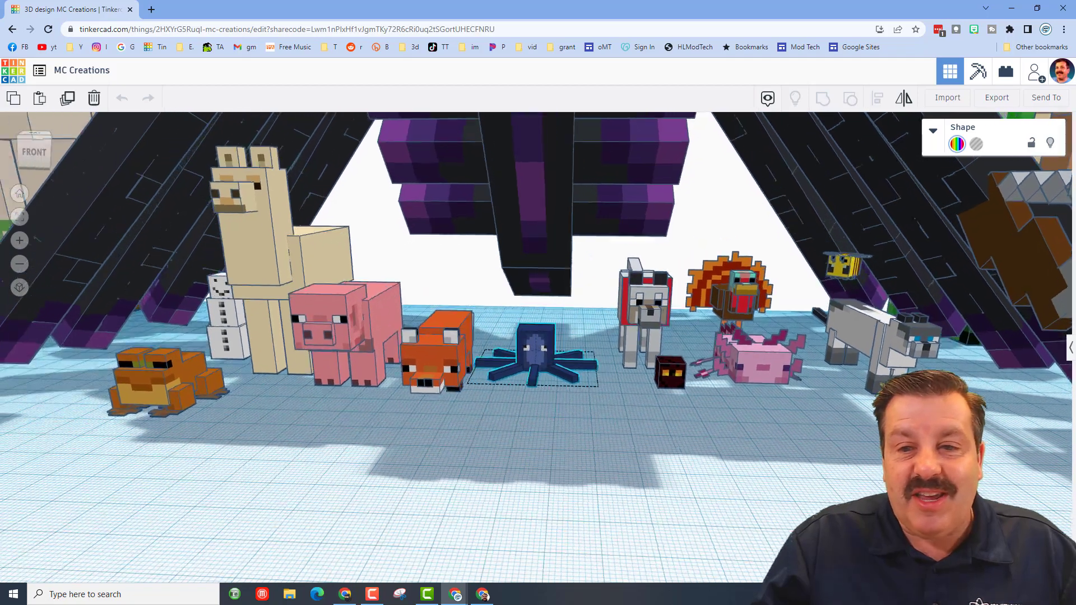
right_click_drag(535, 302, 542, 307)
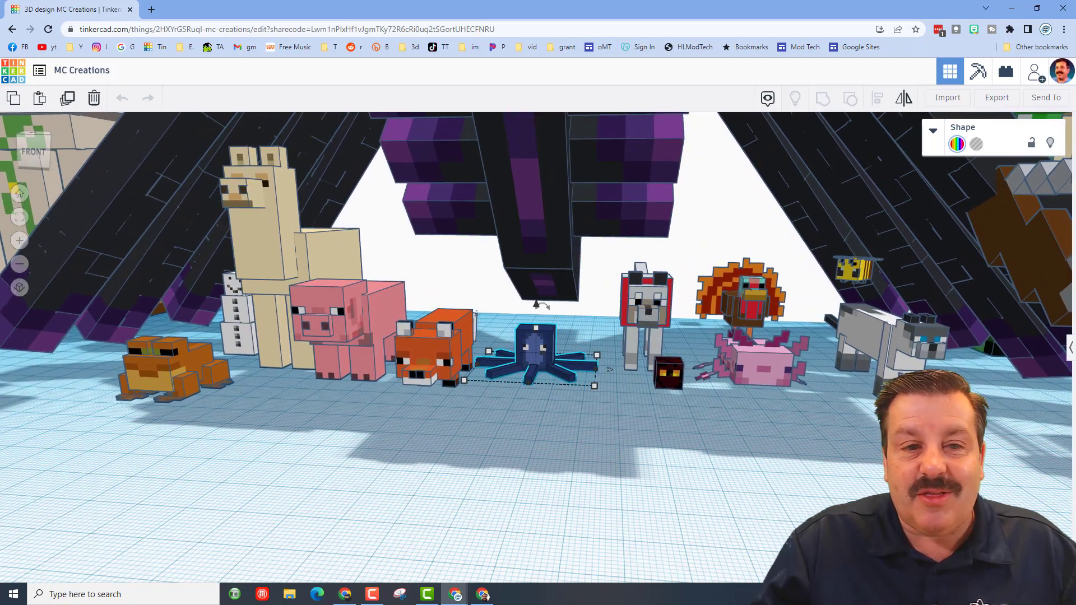
Return to the home view showing the whole scene.
left_click(20, 193)
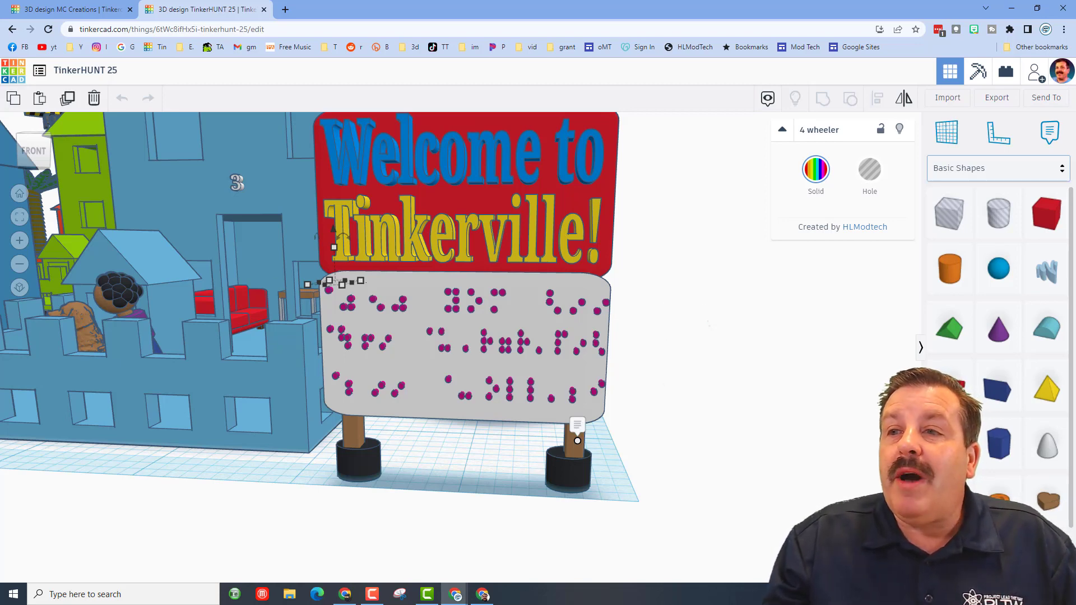
Open the Collaborate dialog for TinkerHUNT 25, generate a new link and copy it.
left_click(1036, 72)
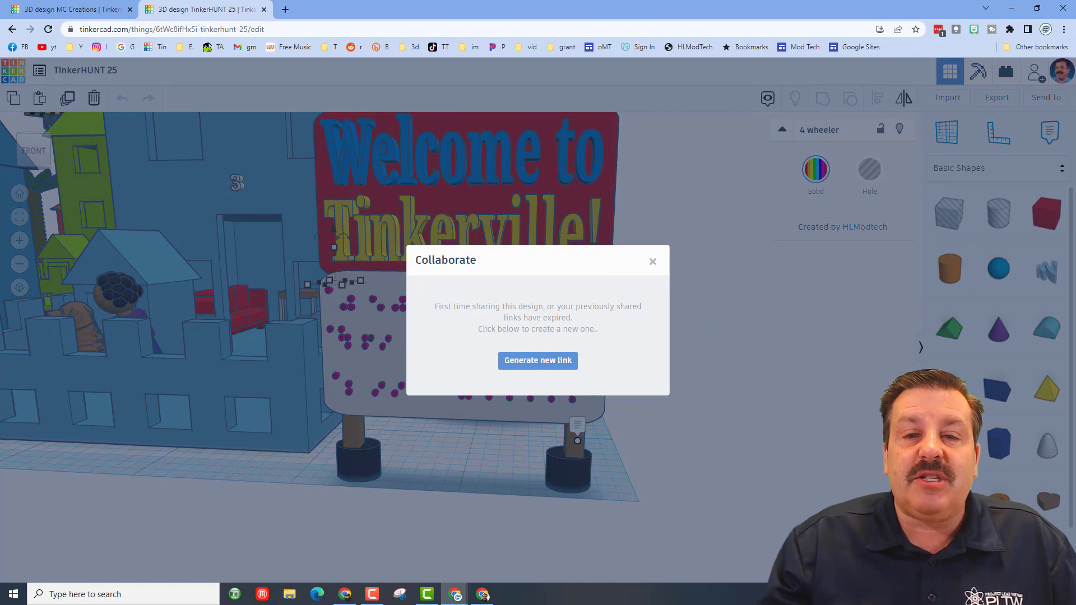
left_click(537, 359)
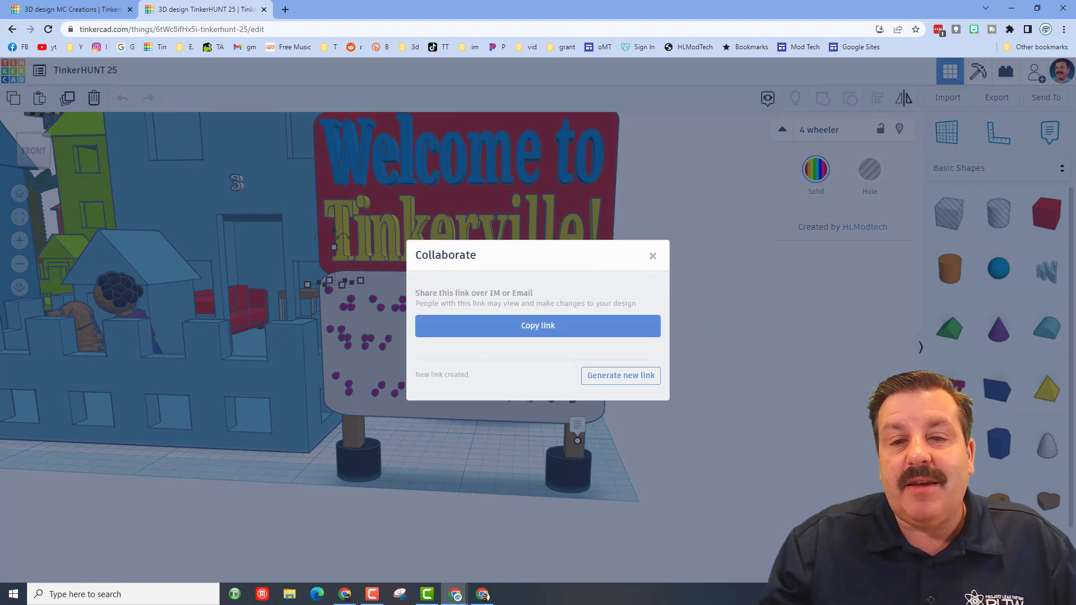
left_click(537, 325)
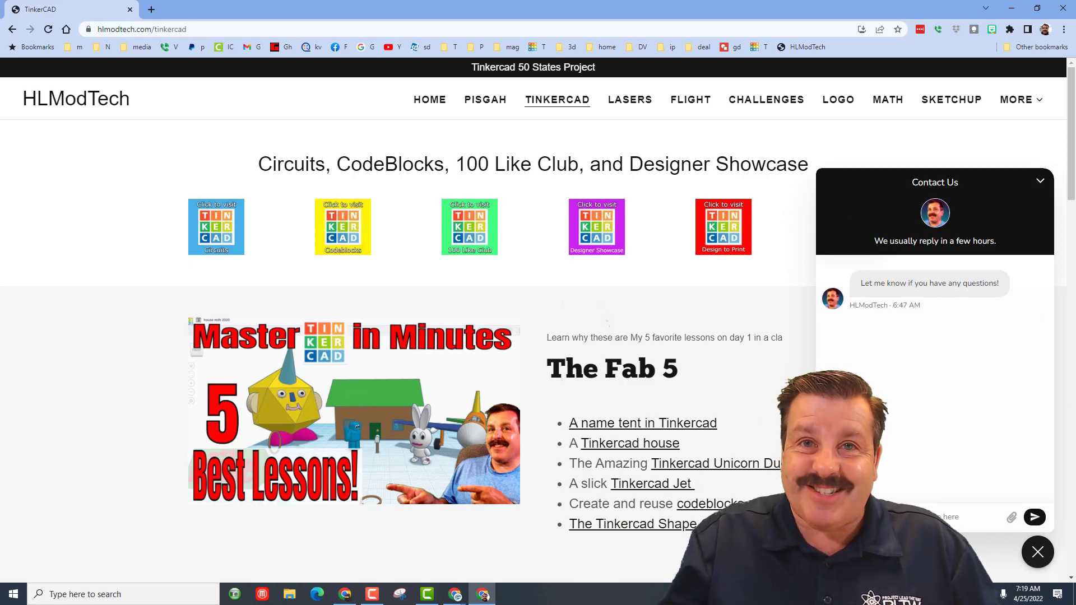
Go to the Designer Showcase and open Cyberblade22's profile from the Designer Directory.
left_click(596, 226)
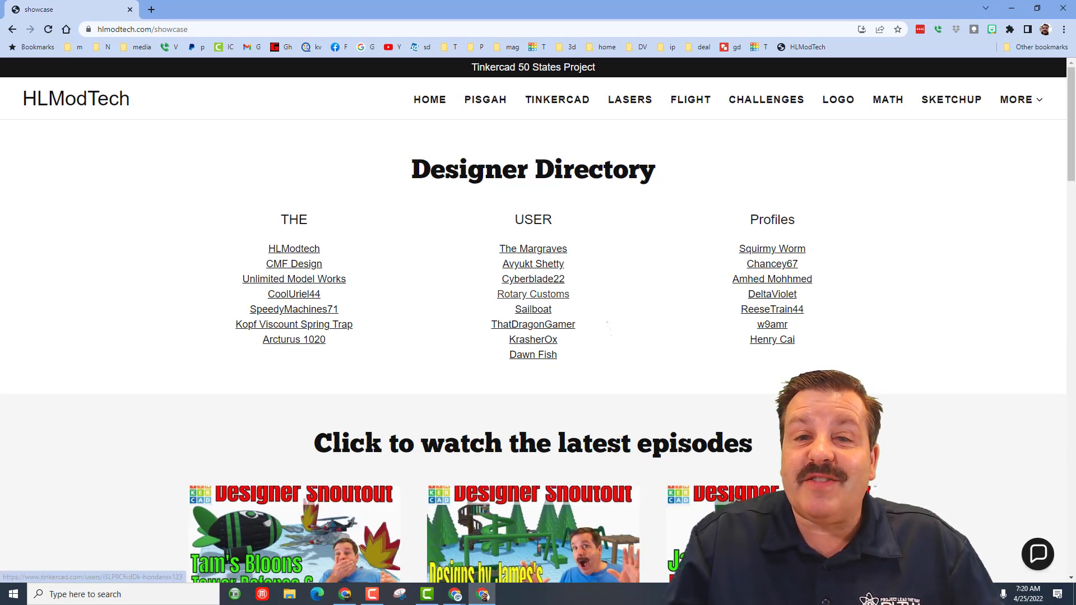
left_click(533, 279)
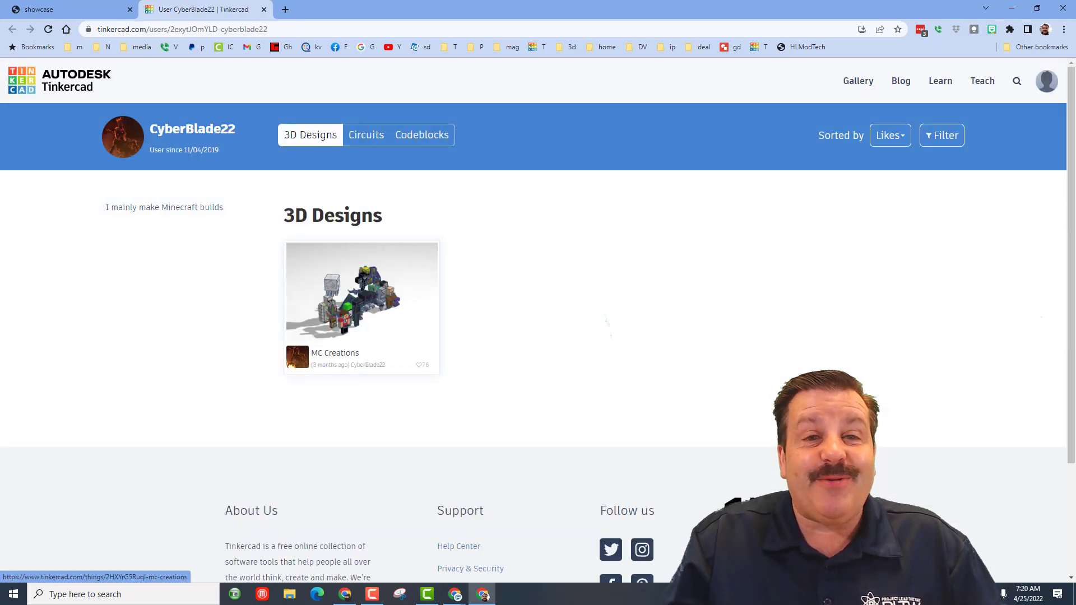
left_click(362, 303)
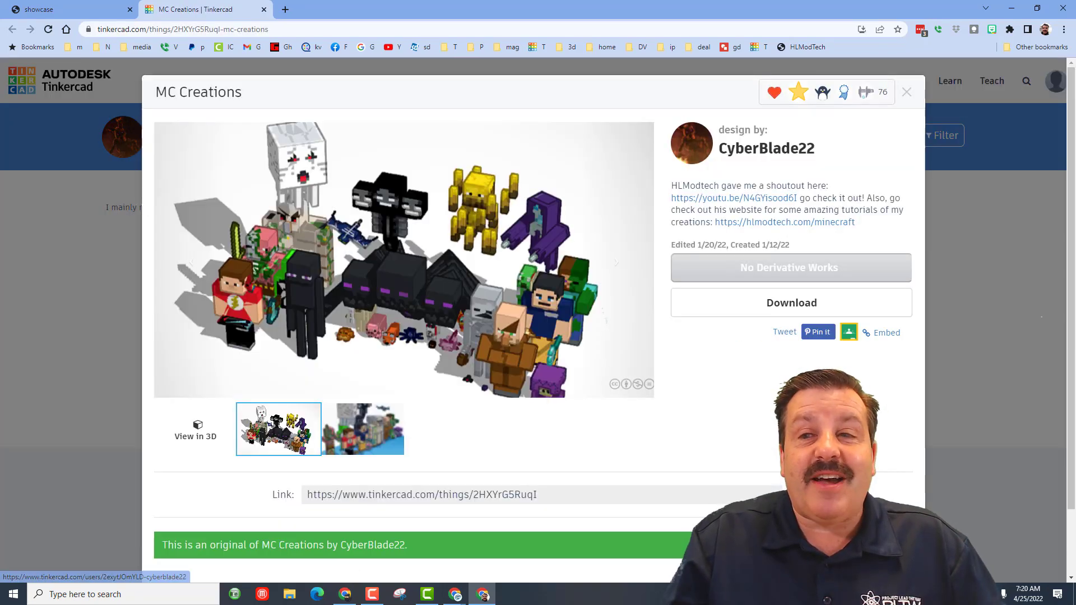
key("Escape")
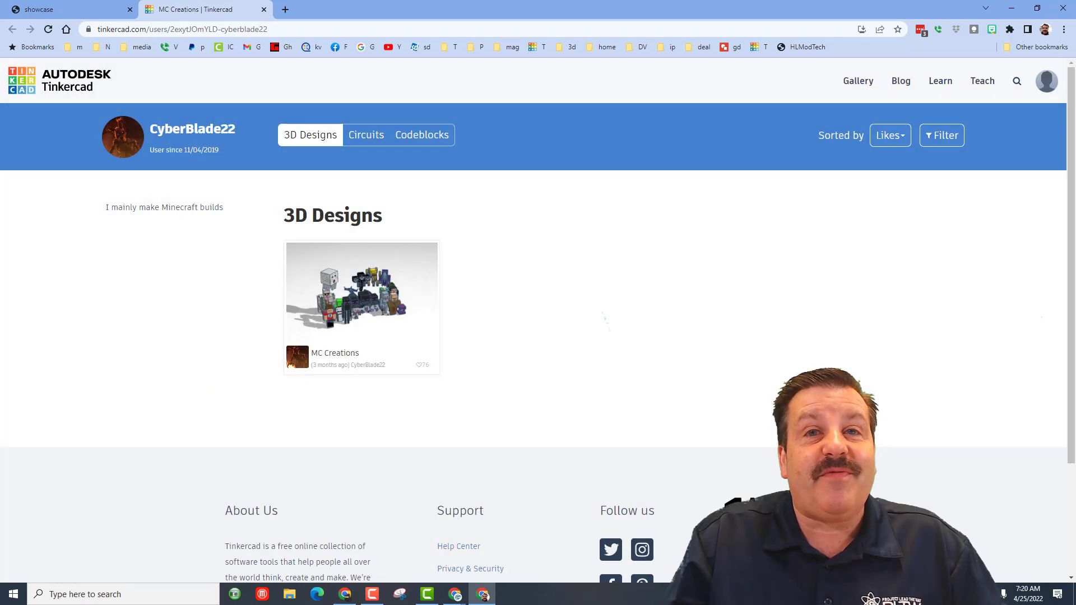